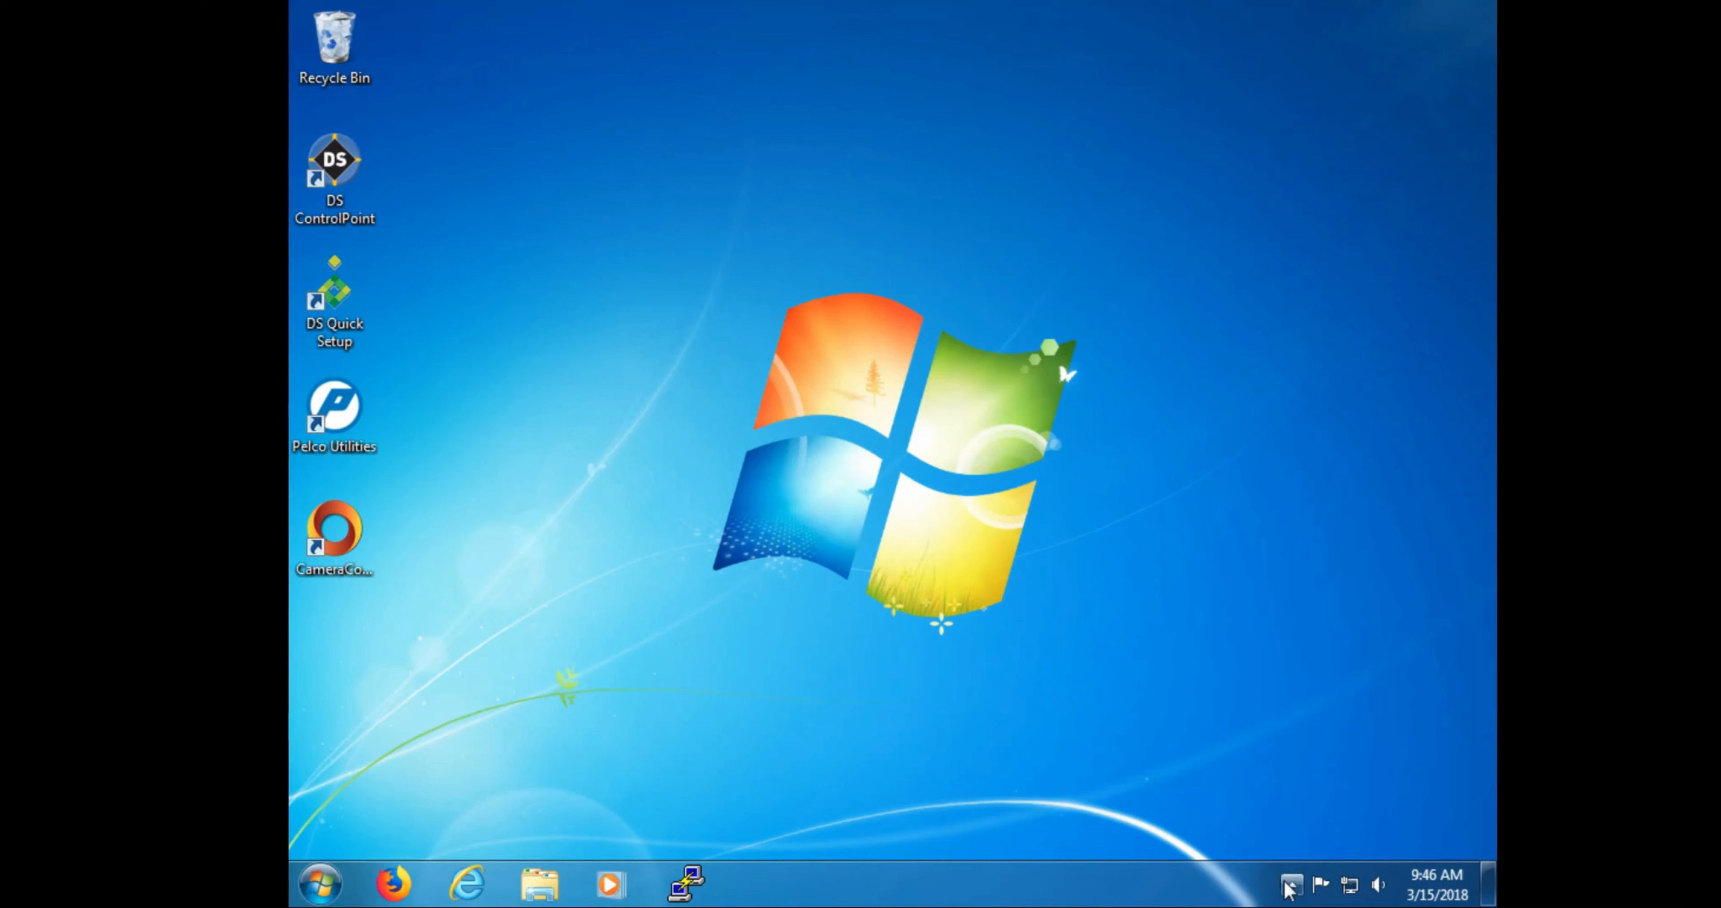
Step: Open the Network and Sharing Center from the Control Panel
{"action": "left_click", "coordinate": [1291, 885]}
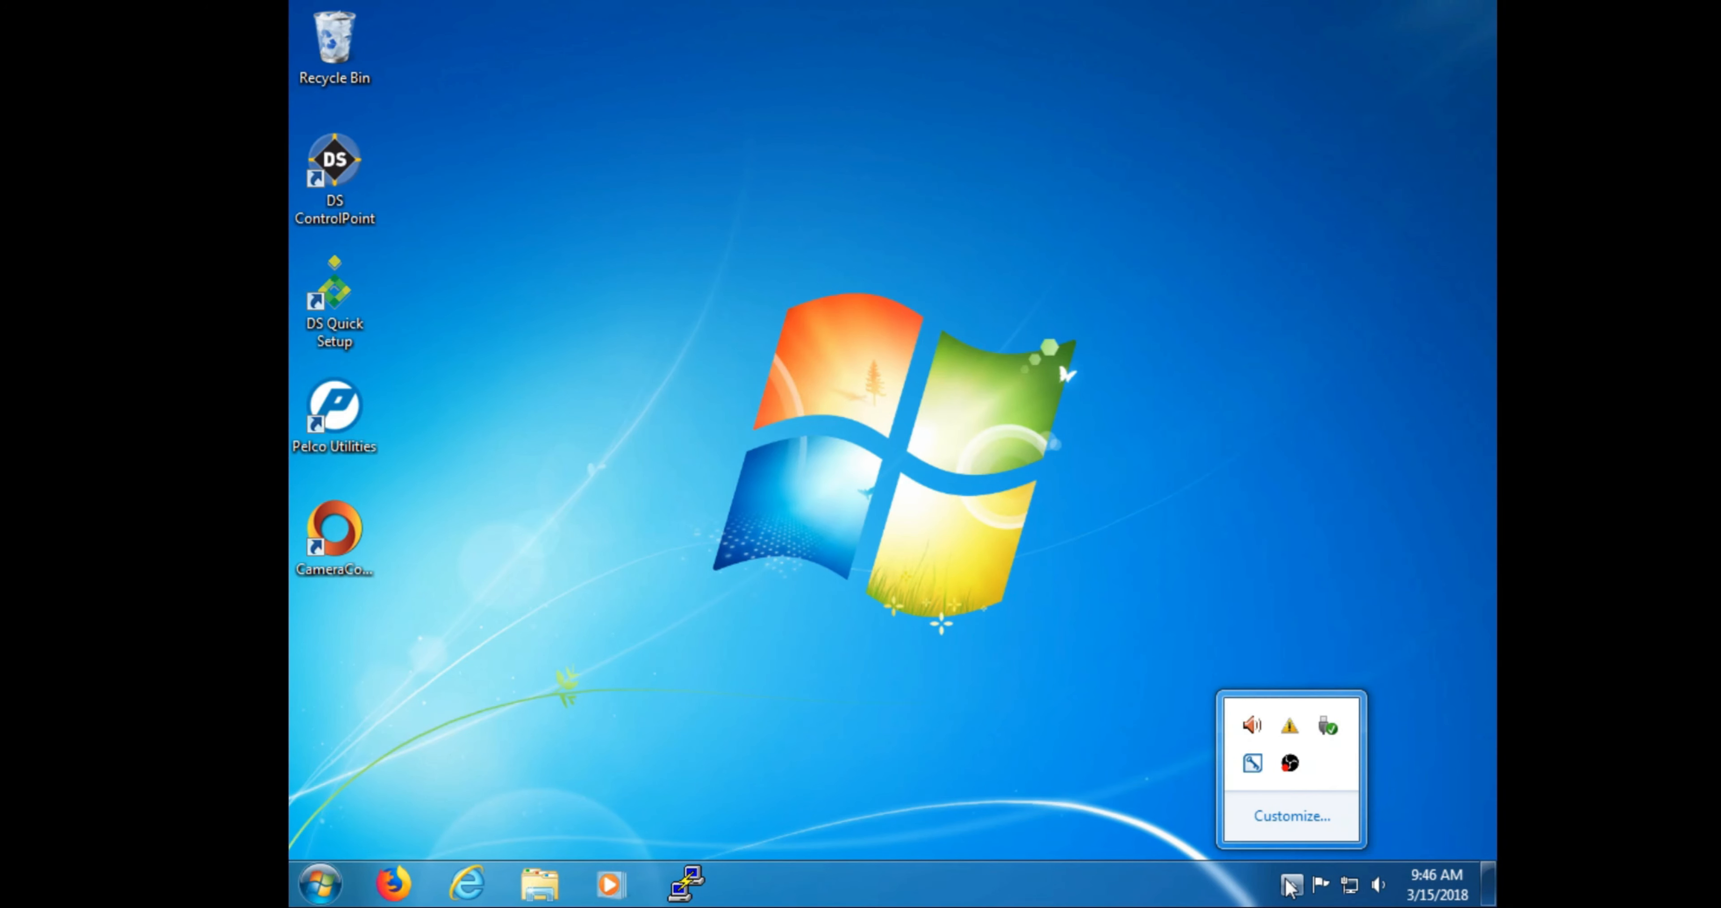
{"action": "left_click", "coordinate": [1291, 886]}
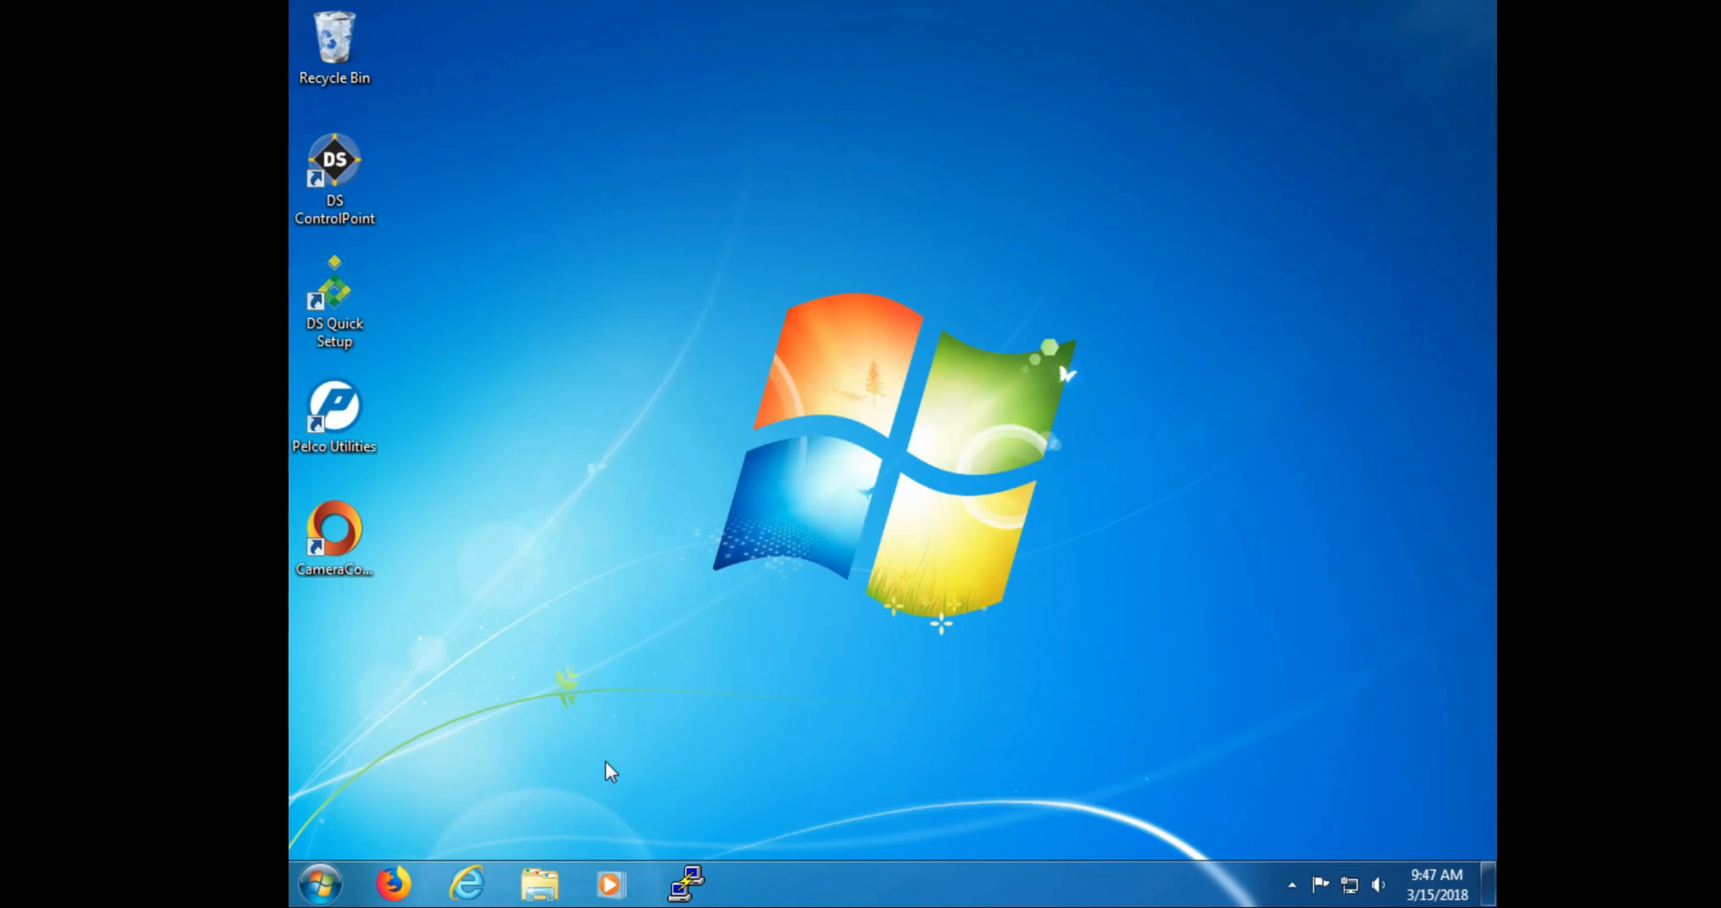
{"action": "left_click", "coordinate": [321, 884]}
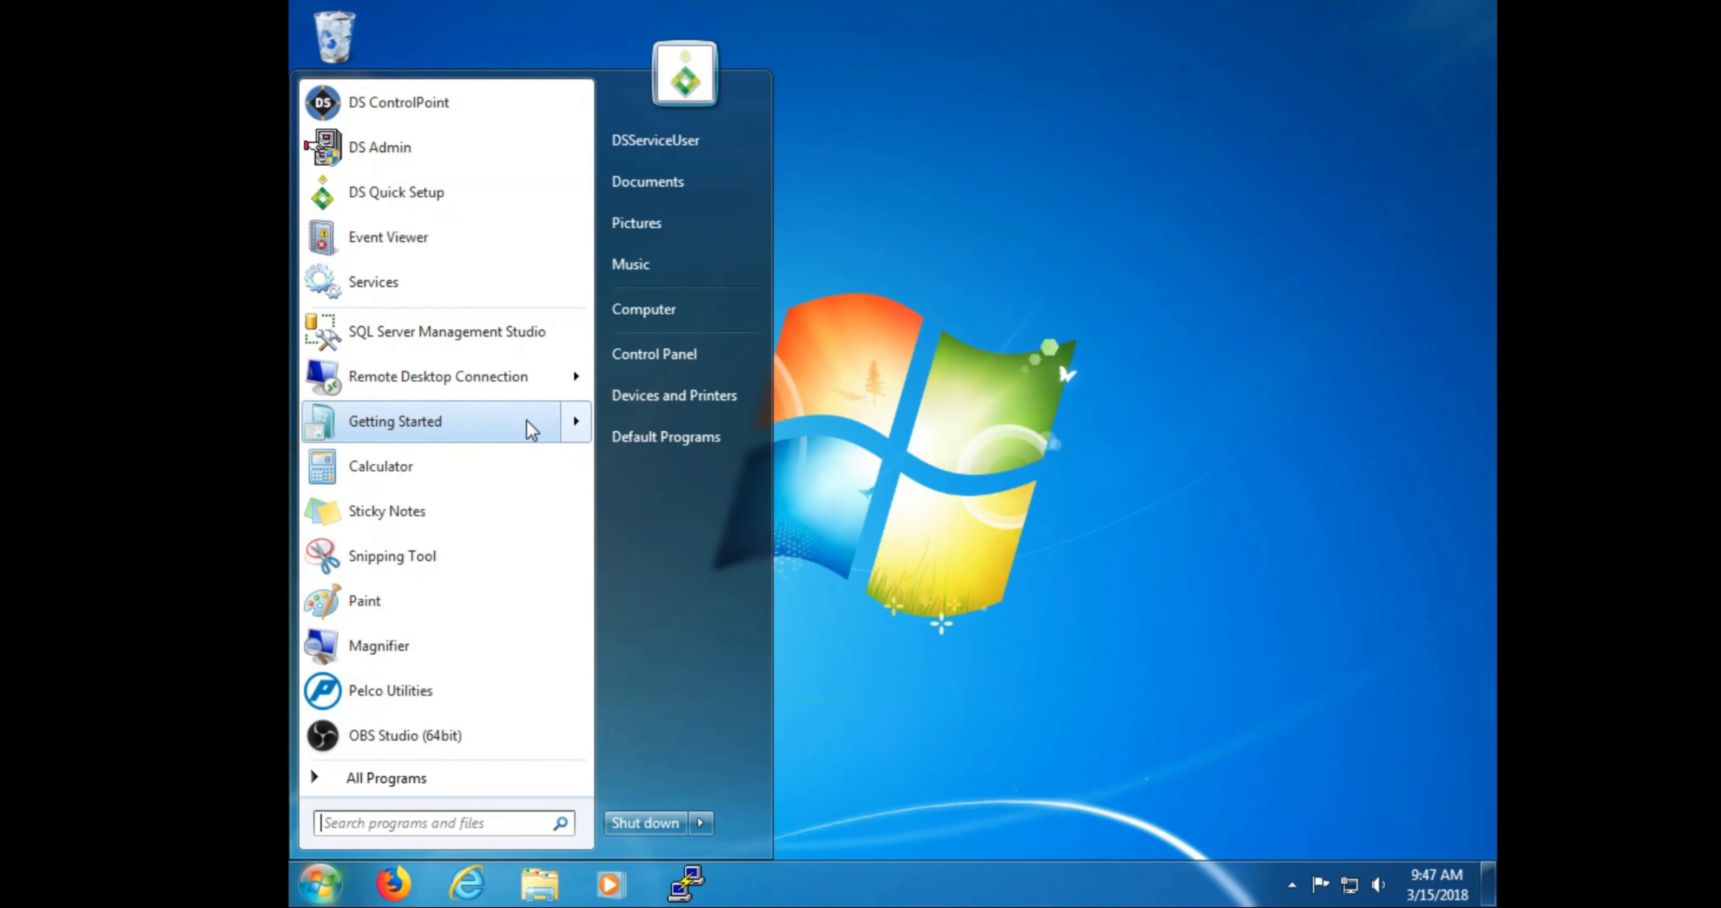
{"action": "left_click", "coordinate": [676, 347]}
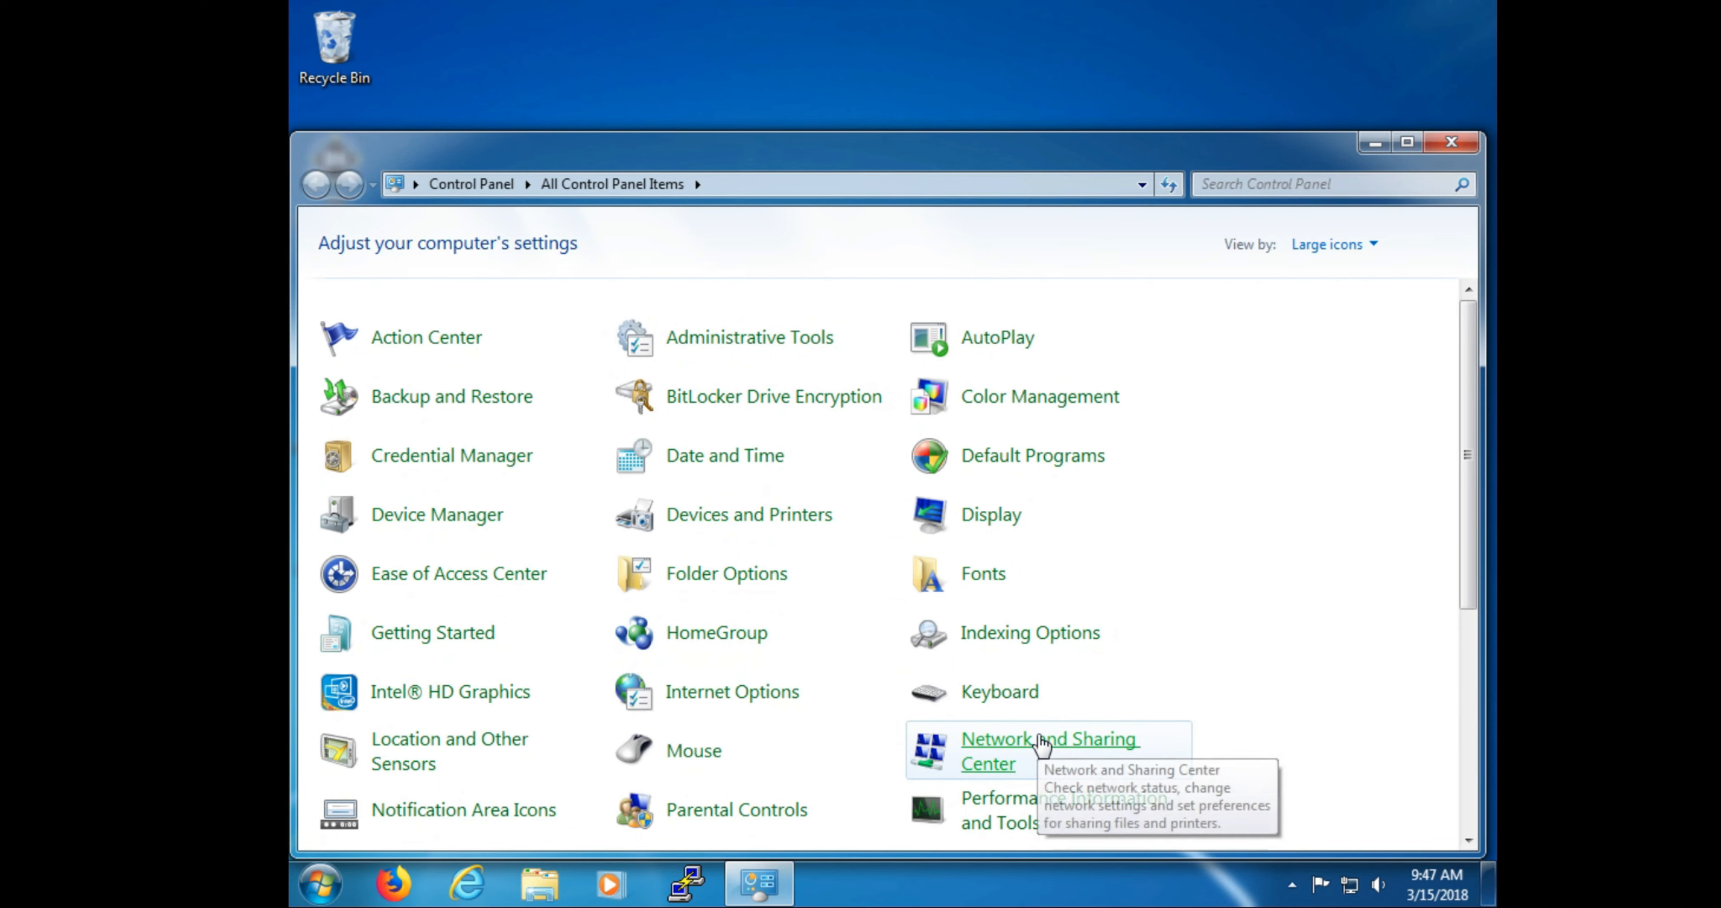
{"action": "left_click", "coordinate": [1042, 743]}
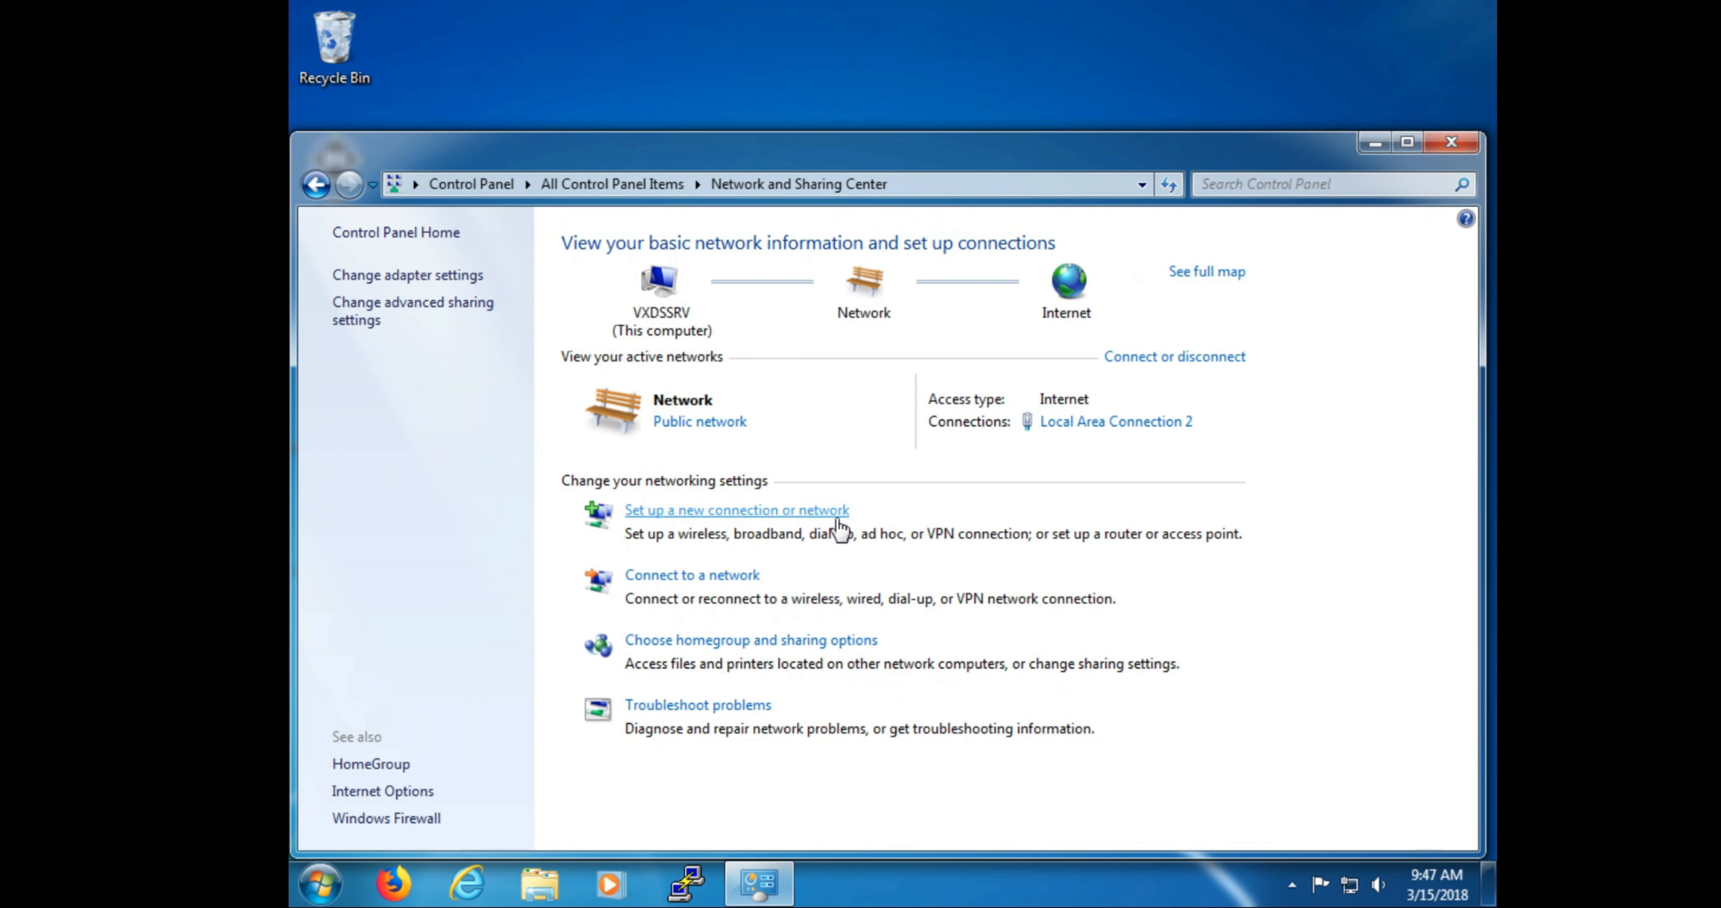
Step: Check the adapters: Local Area Connection disabled, Local Area Connection 2 connected, then close the window
{"action": "left_click", "coordinate": [444, 277]}
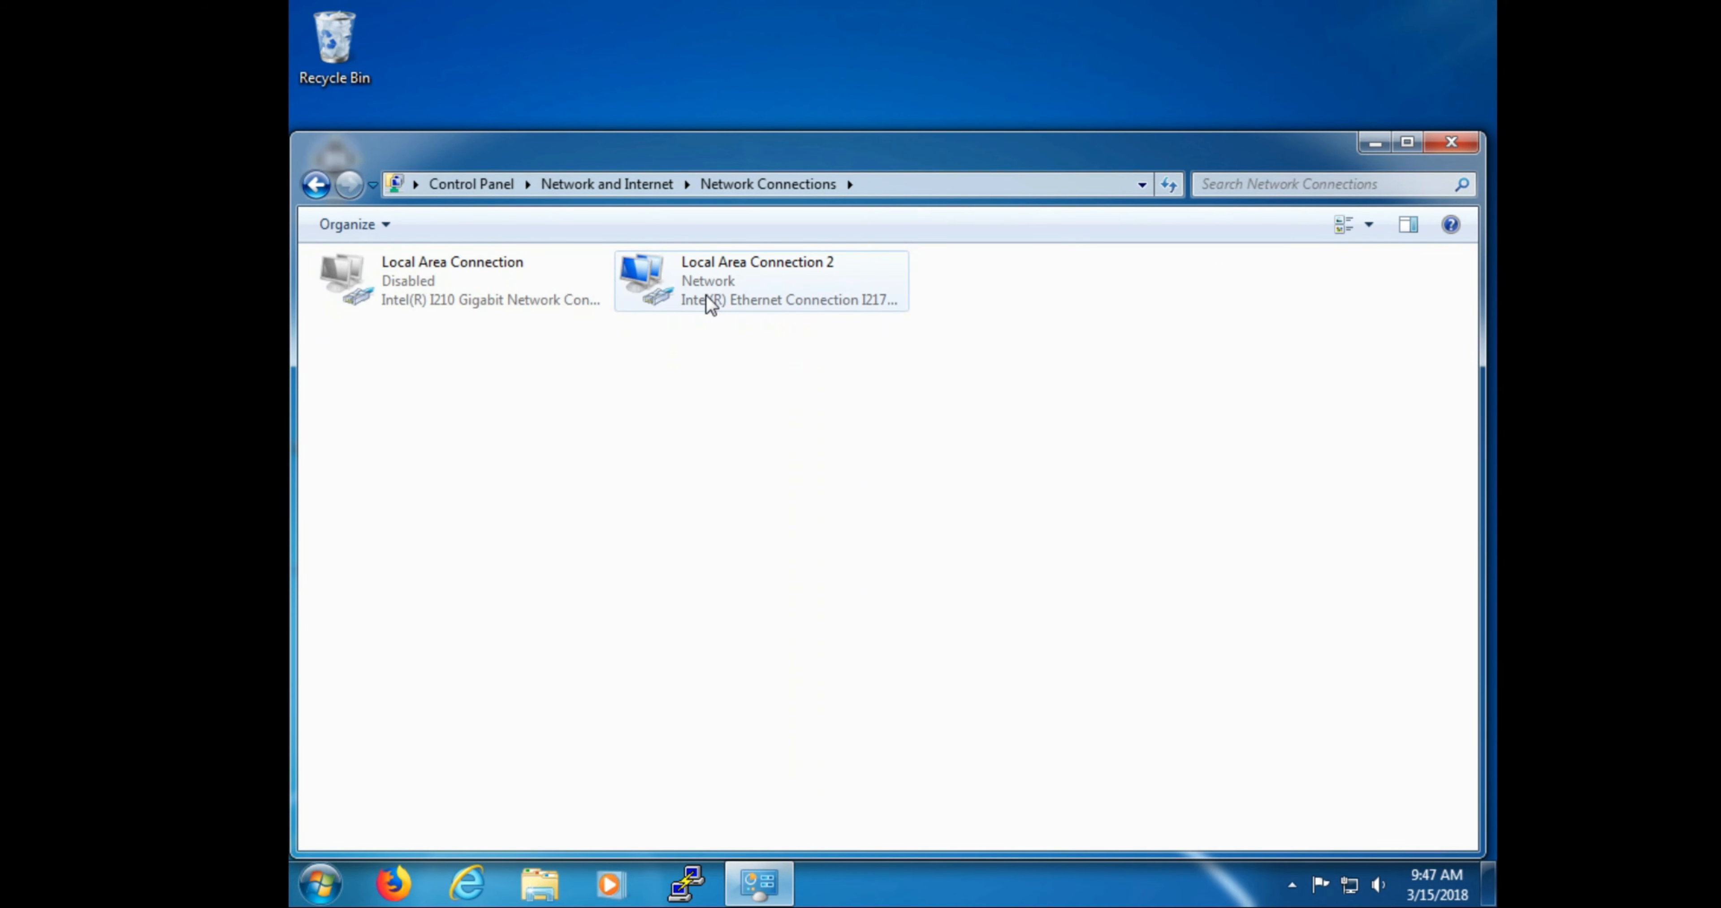
{"action": "left_click", "coordinate": [542, 289]}
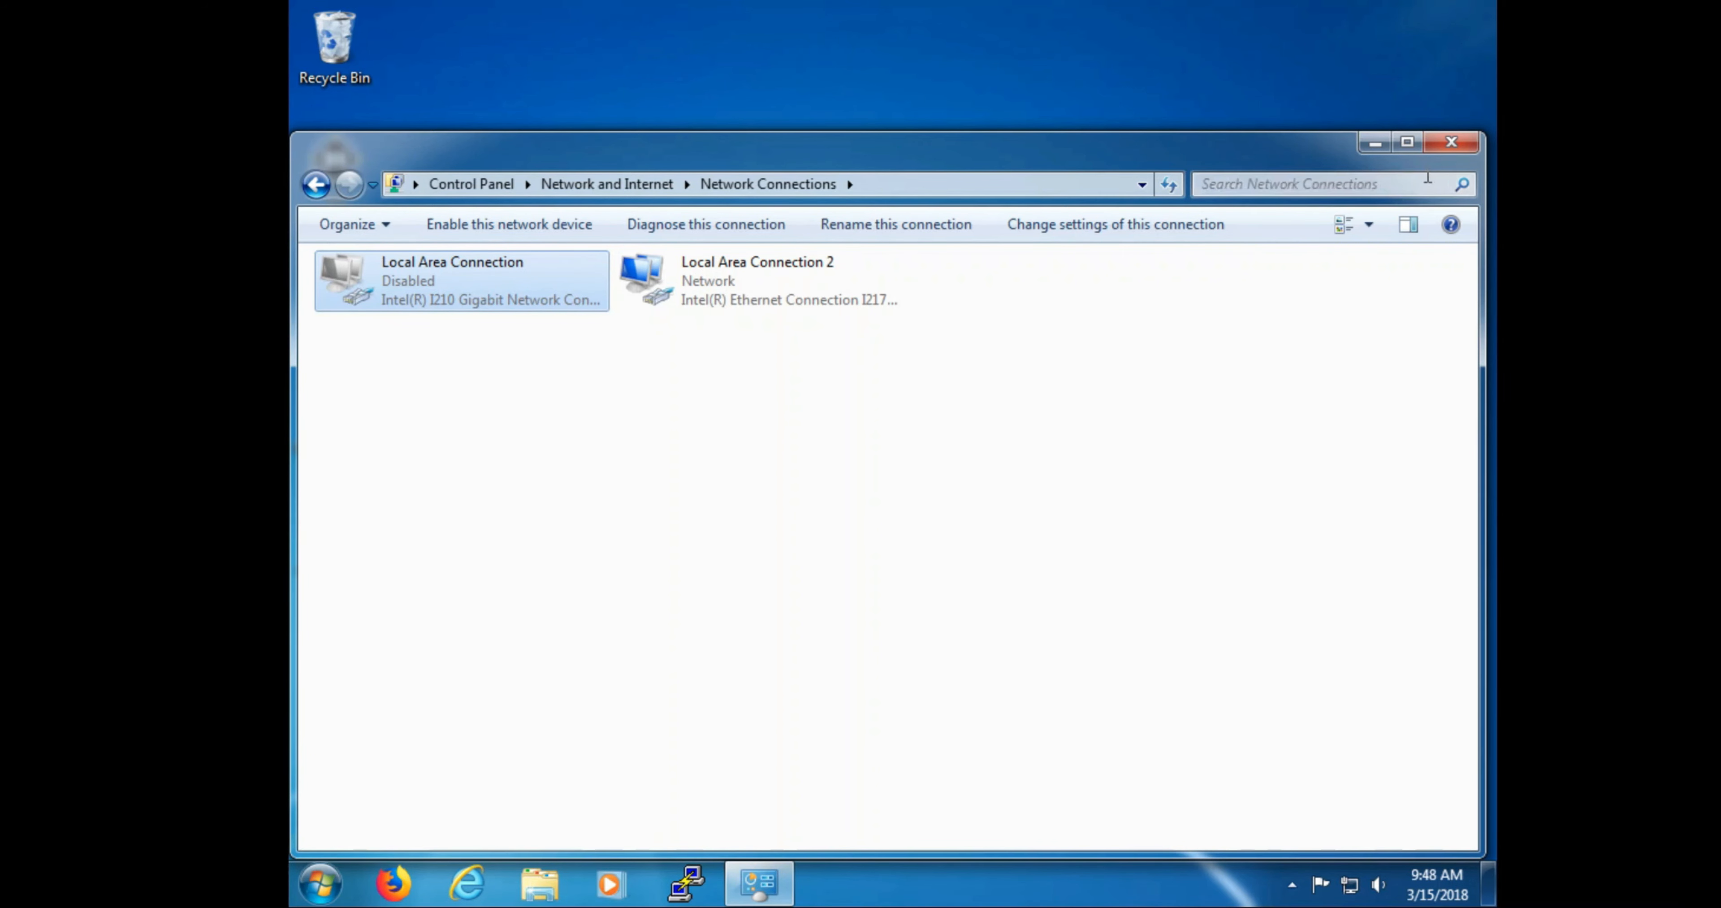
{"action": "left_click", "coordinate": [1445, 145]}
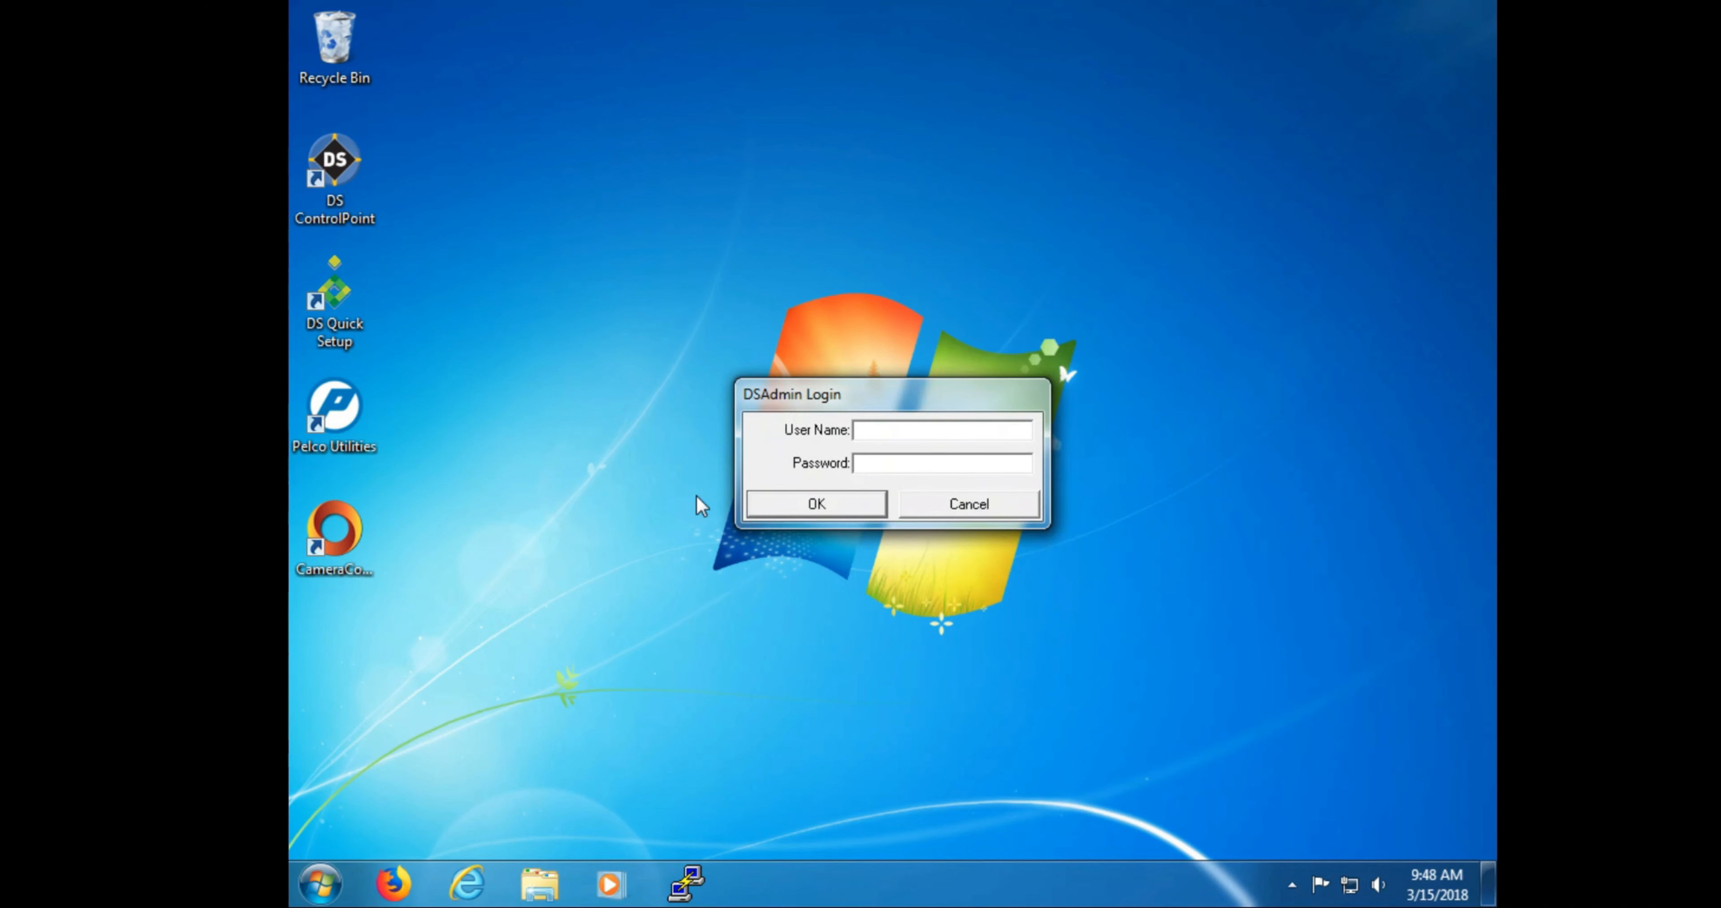
Step: Log in to DSAdmin with the administrator user name and password, then maximize the window
{"action": "type", "text": "admin"}
{"action": "key", "text": "Tab"}
{"action": "type", "text": "admin"}
{"action": "key", "text": "Return"}
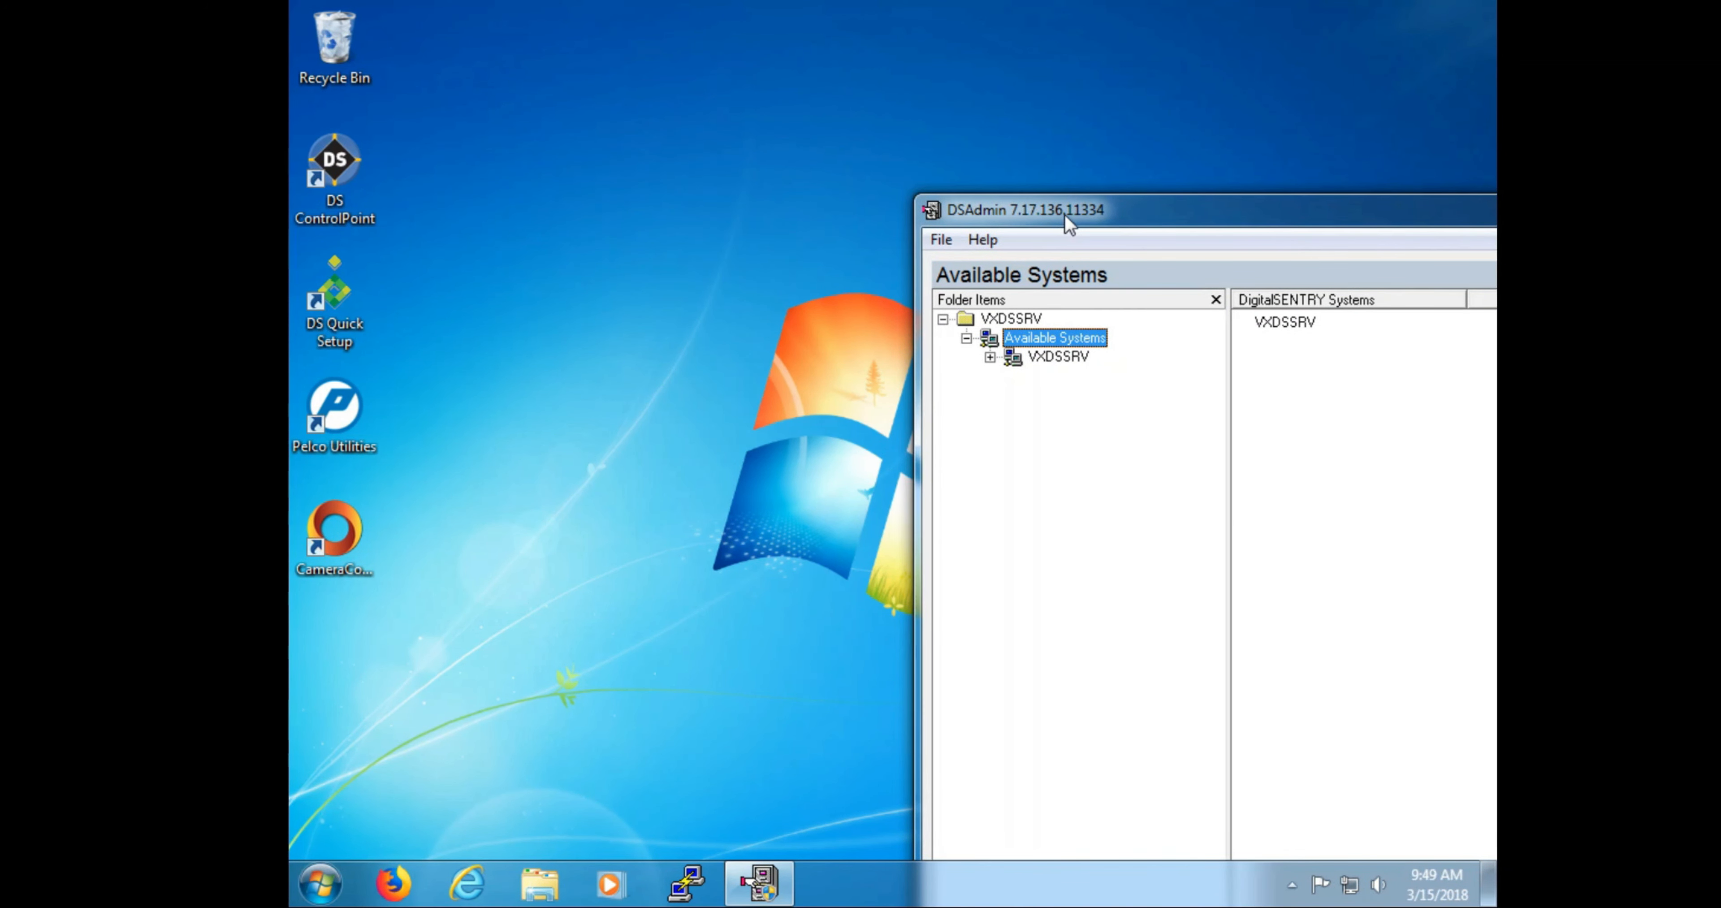
{"action": "left_click_drag", "start_coordinate": [1066, 215], "coordinate": [690, 135]}
{"action": "double_click", "coordinate": [688, 132]}
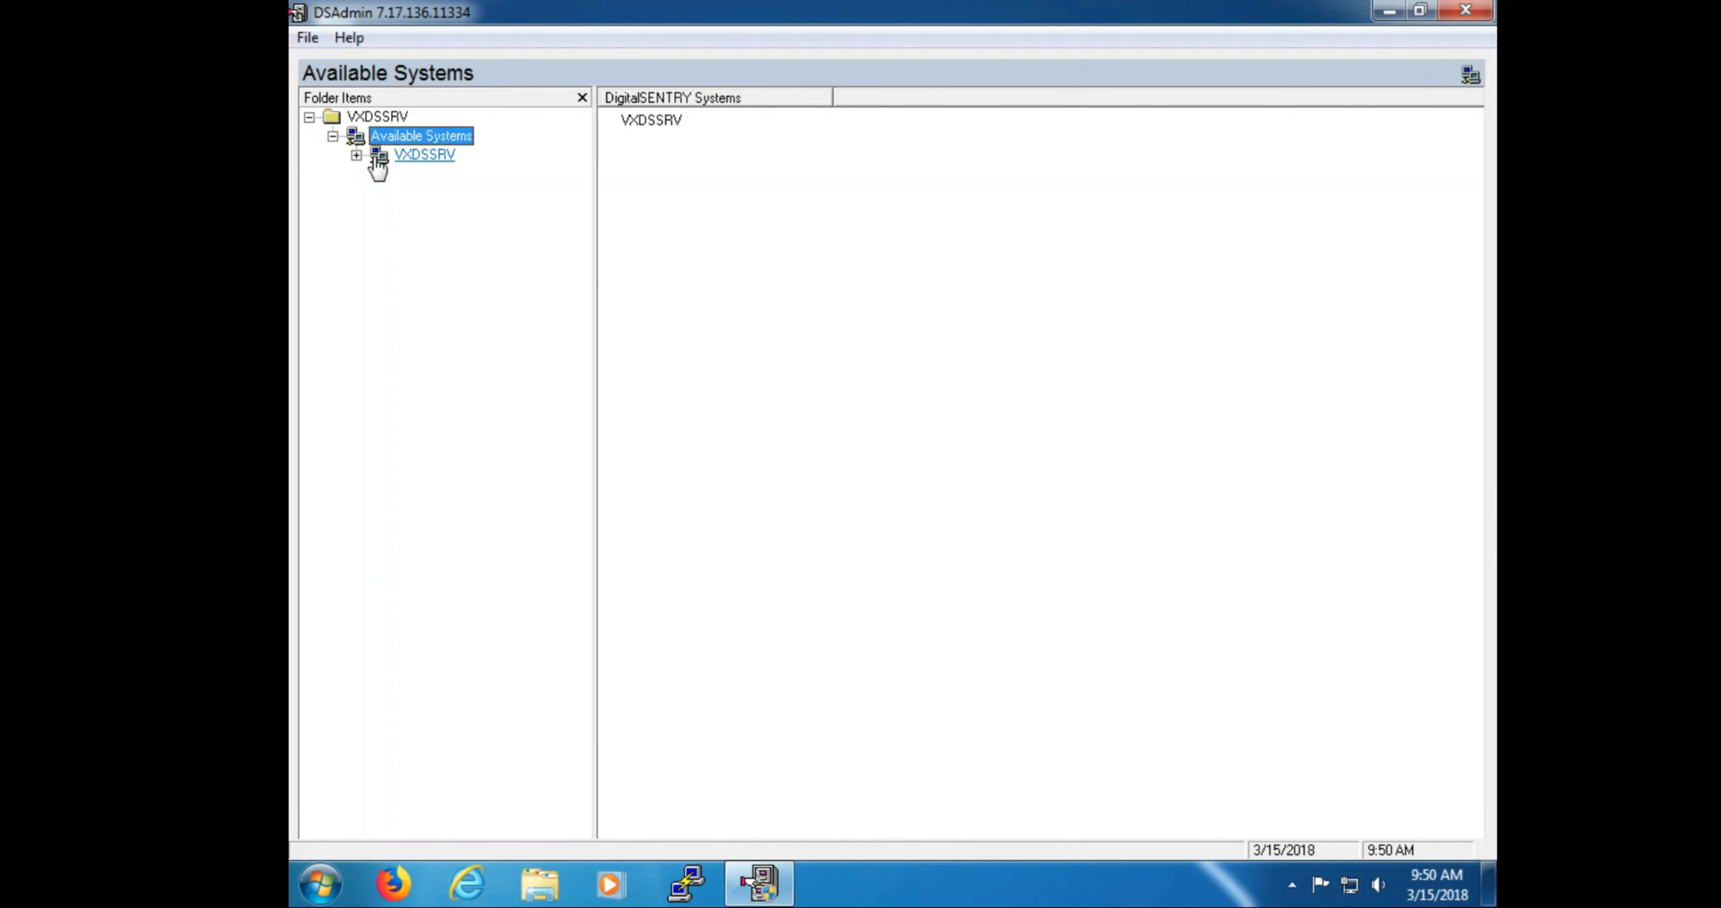
Step: Expand VXDSSRV and its VAU(s) to show VAU Info: IP 10.221.88.52, four ENC5516 devices
{"action": "left_click", "coordinate": [356, 155]}
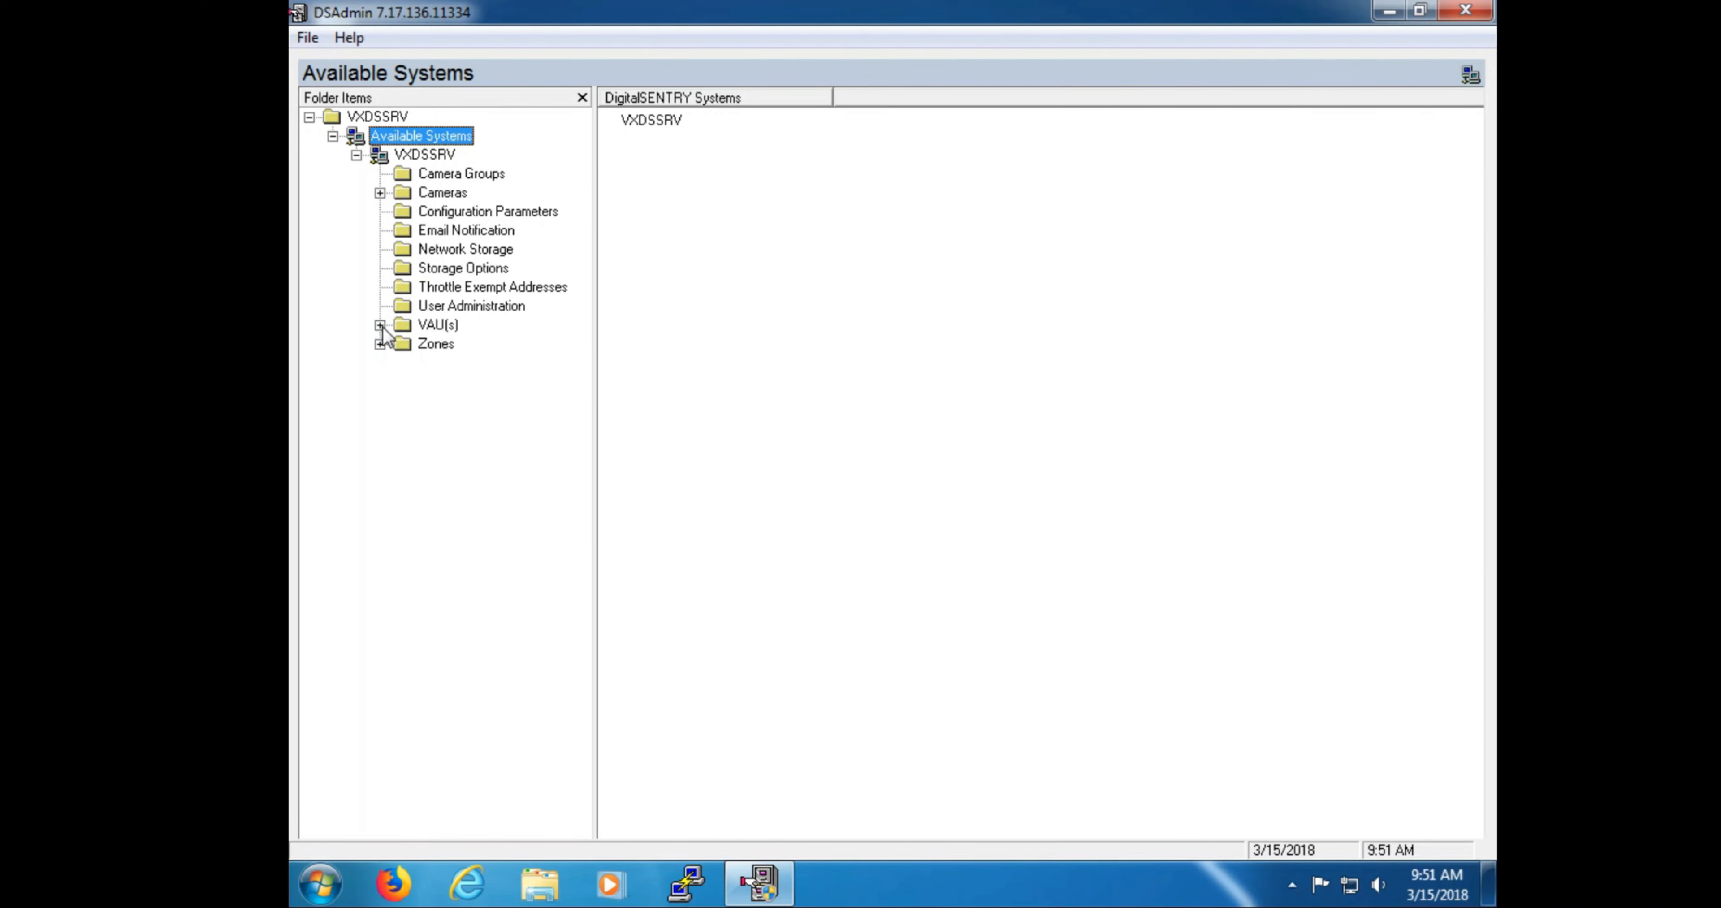
{"action": "left_click", "coordinate": [382, 326]}
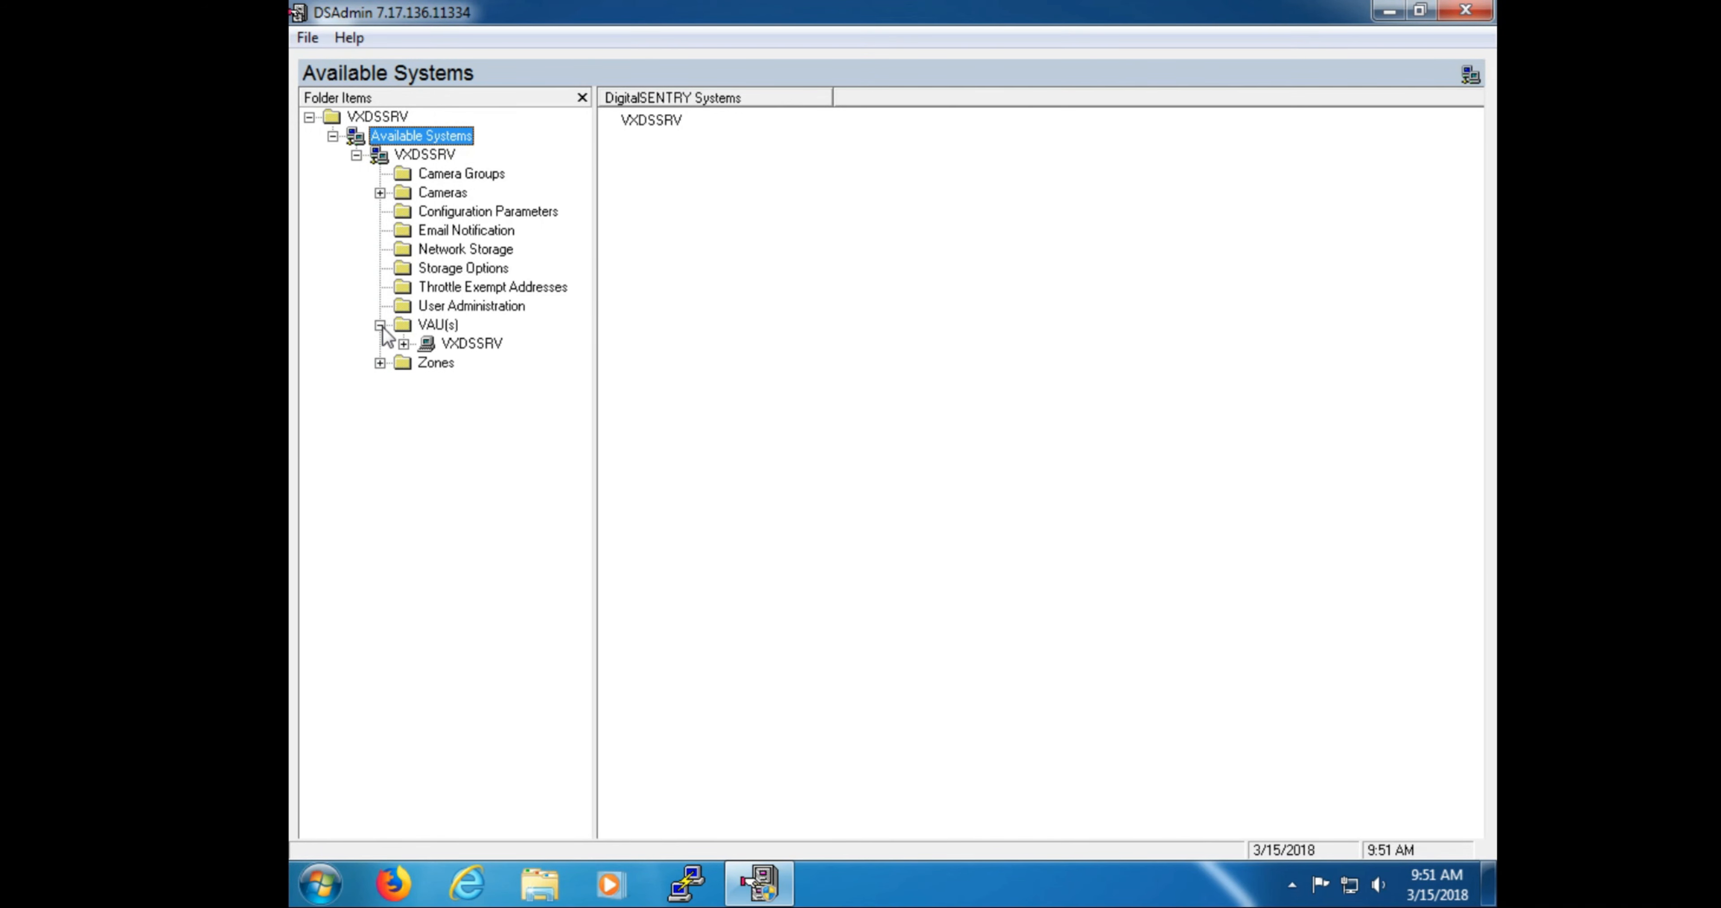
{"action": "left_click", "coordinate": [403, 344]}
{"action": "left_click", "coordinate": [451, 345]}
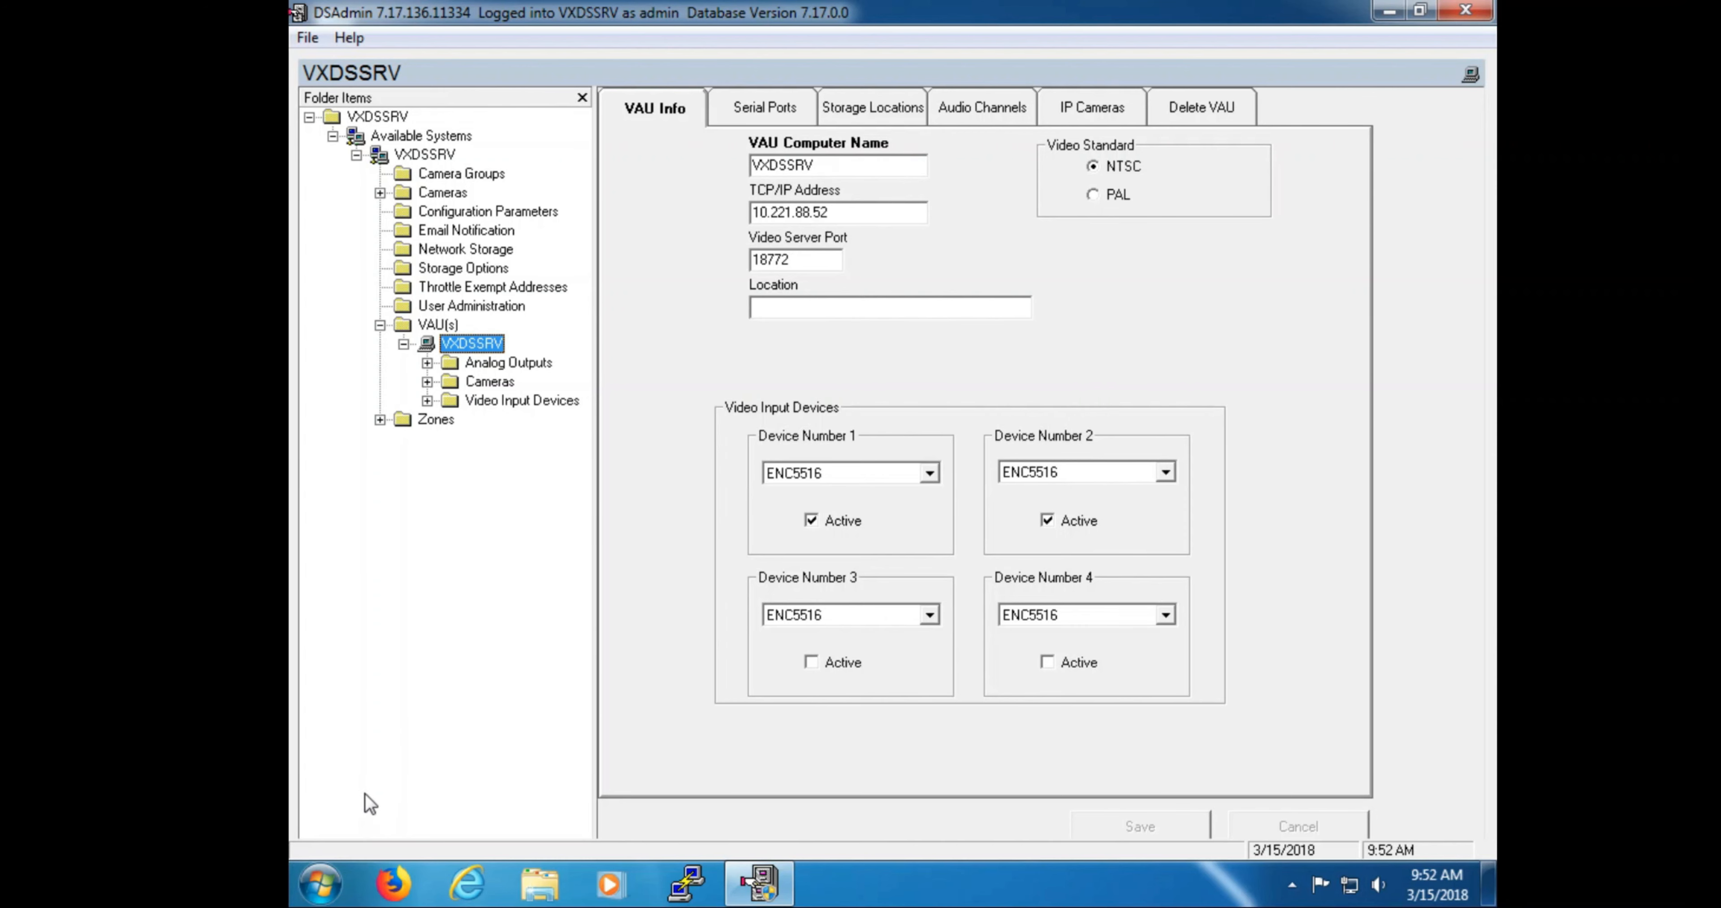
{"action": "left_click", "coordinate": [321, 885]}
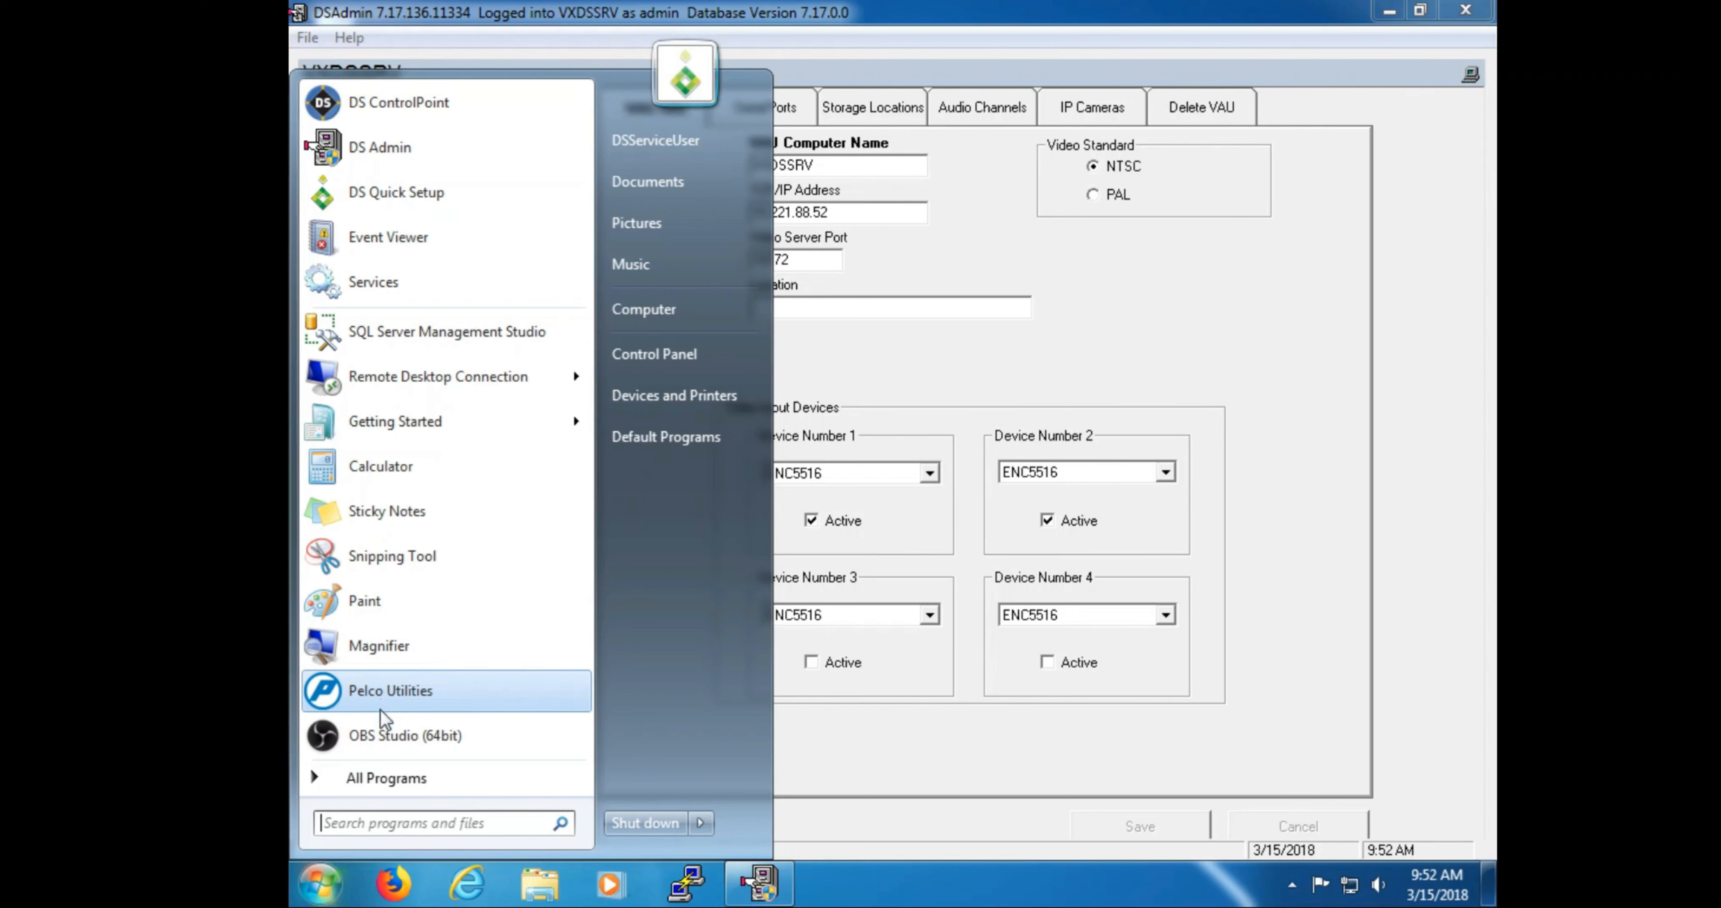
Step: Launch the Command Prompt by searching 'cmd' in the Start menu
{"action": "left_click", "coordinate": [385, 818]}
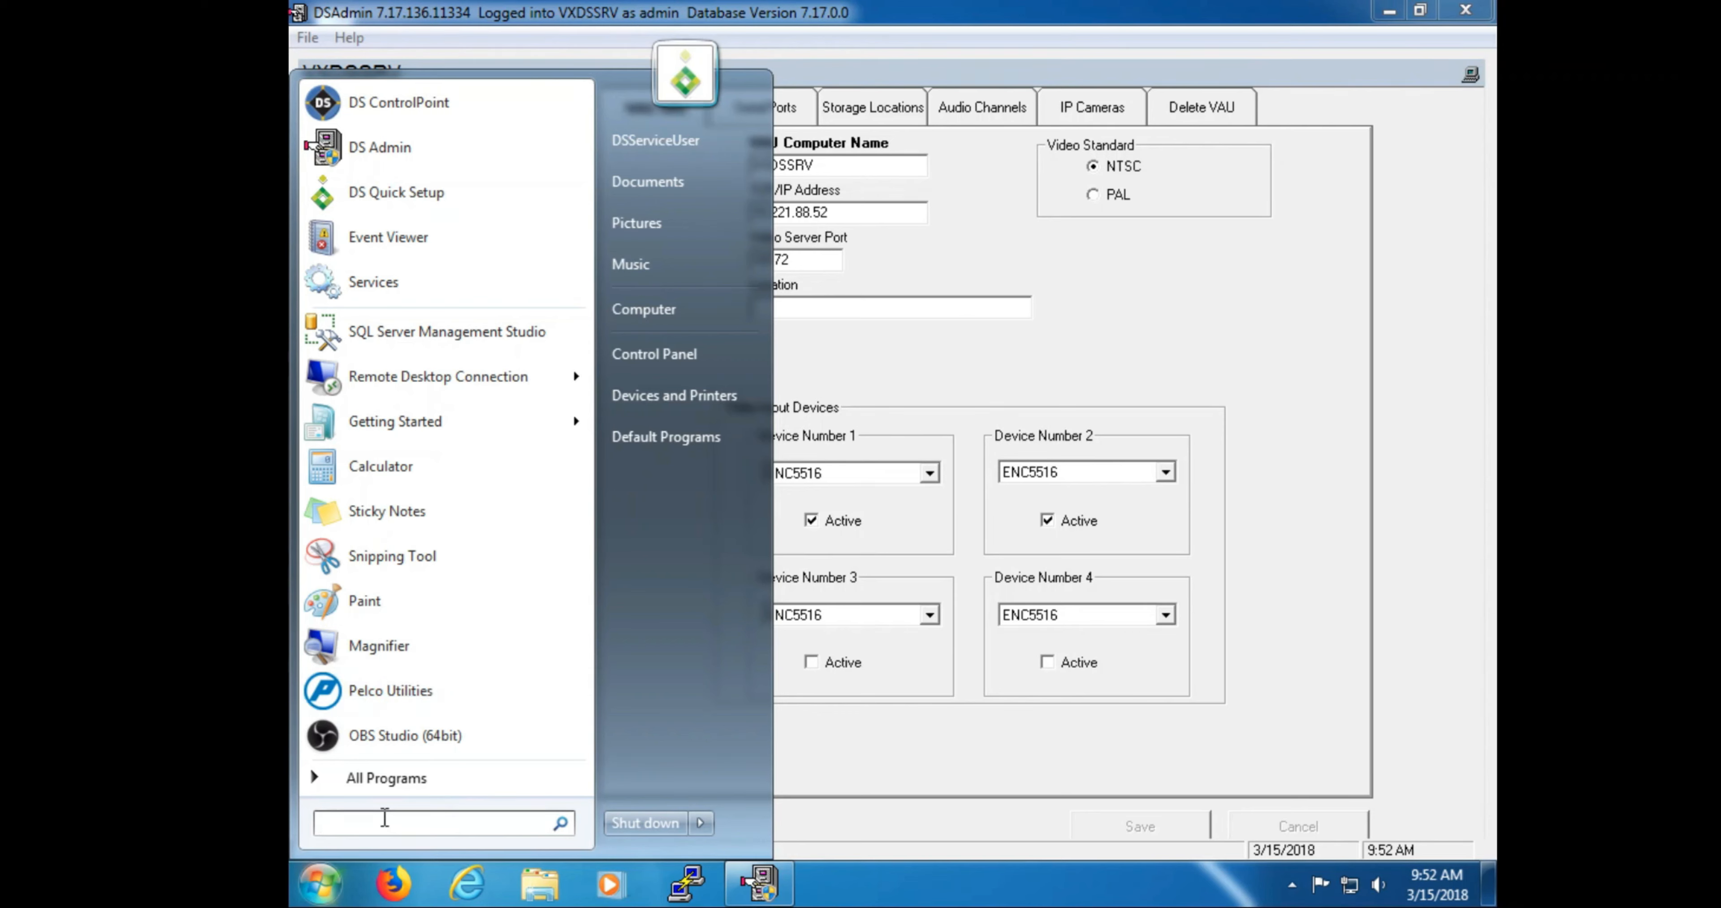
{"action": "type", "text": "cmd\\"}
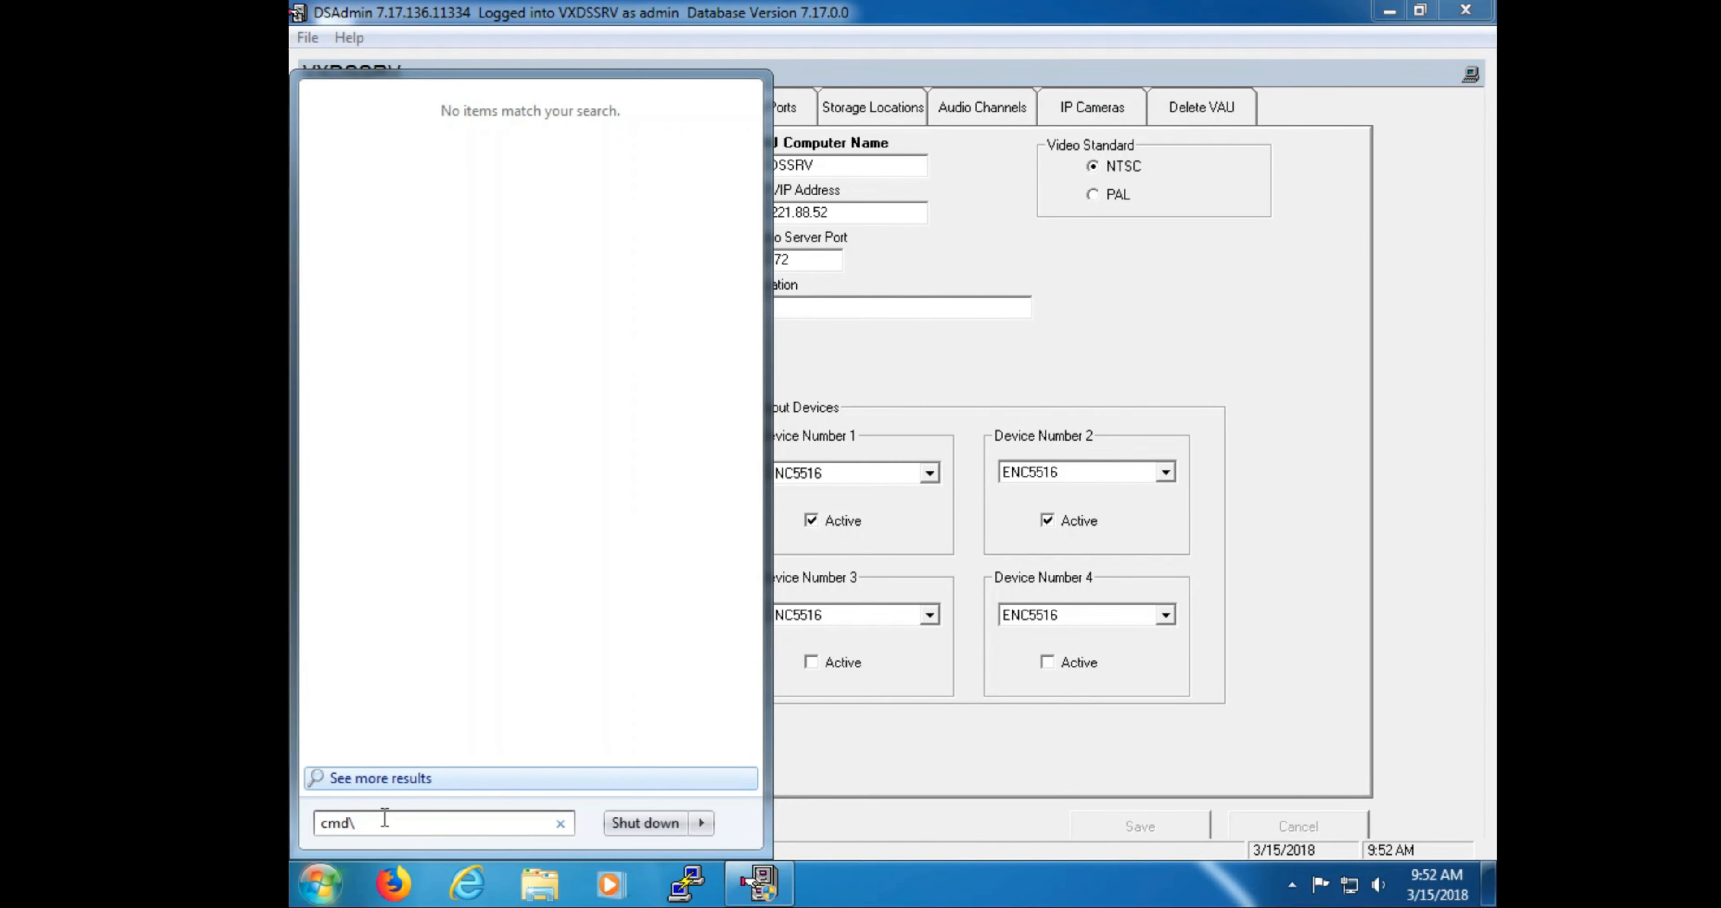
{"action": "key", "text": "BackSpace"}
{"action": "key", "text": "Return"}
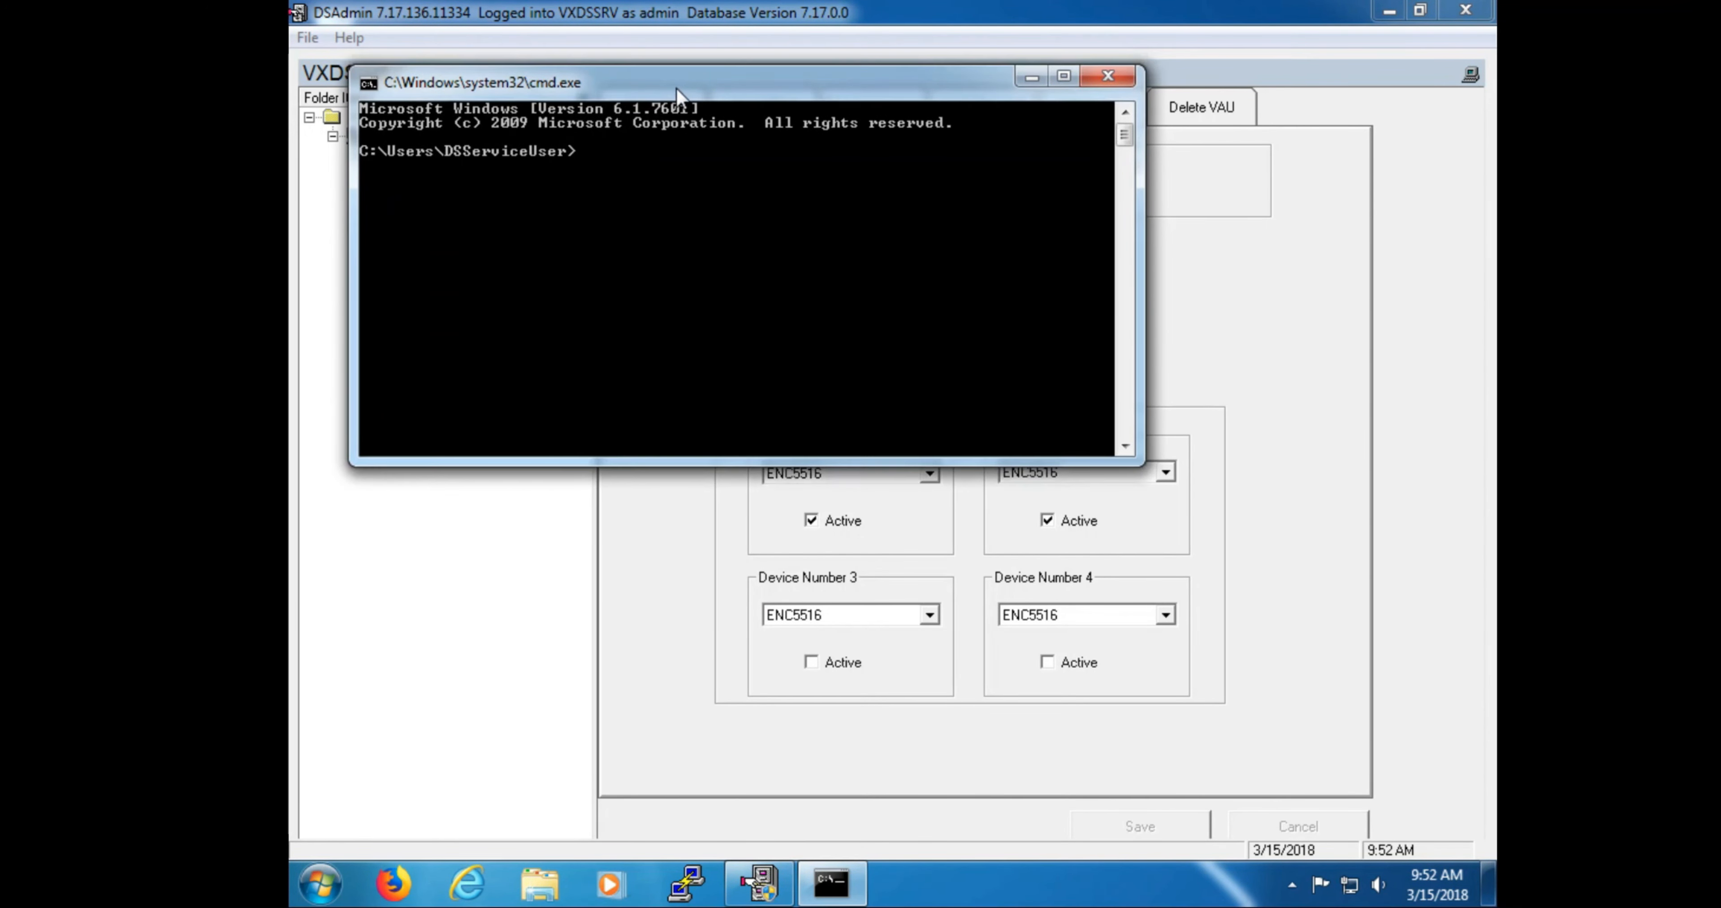
{"action": "left_click_drag", "start_coordinate": [676, 82], "coordinate": [888, 352]}
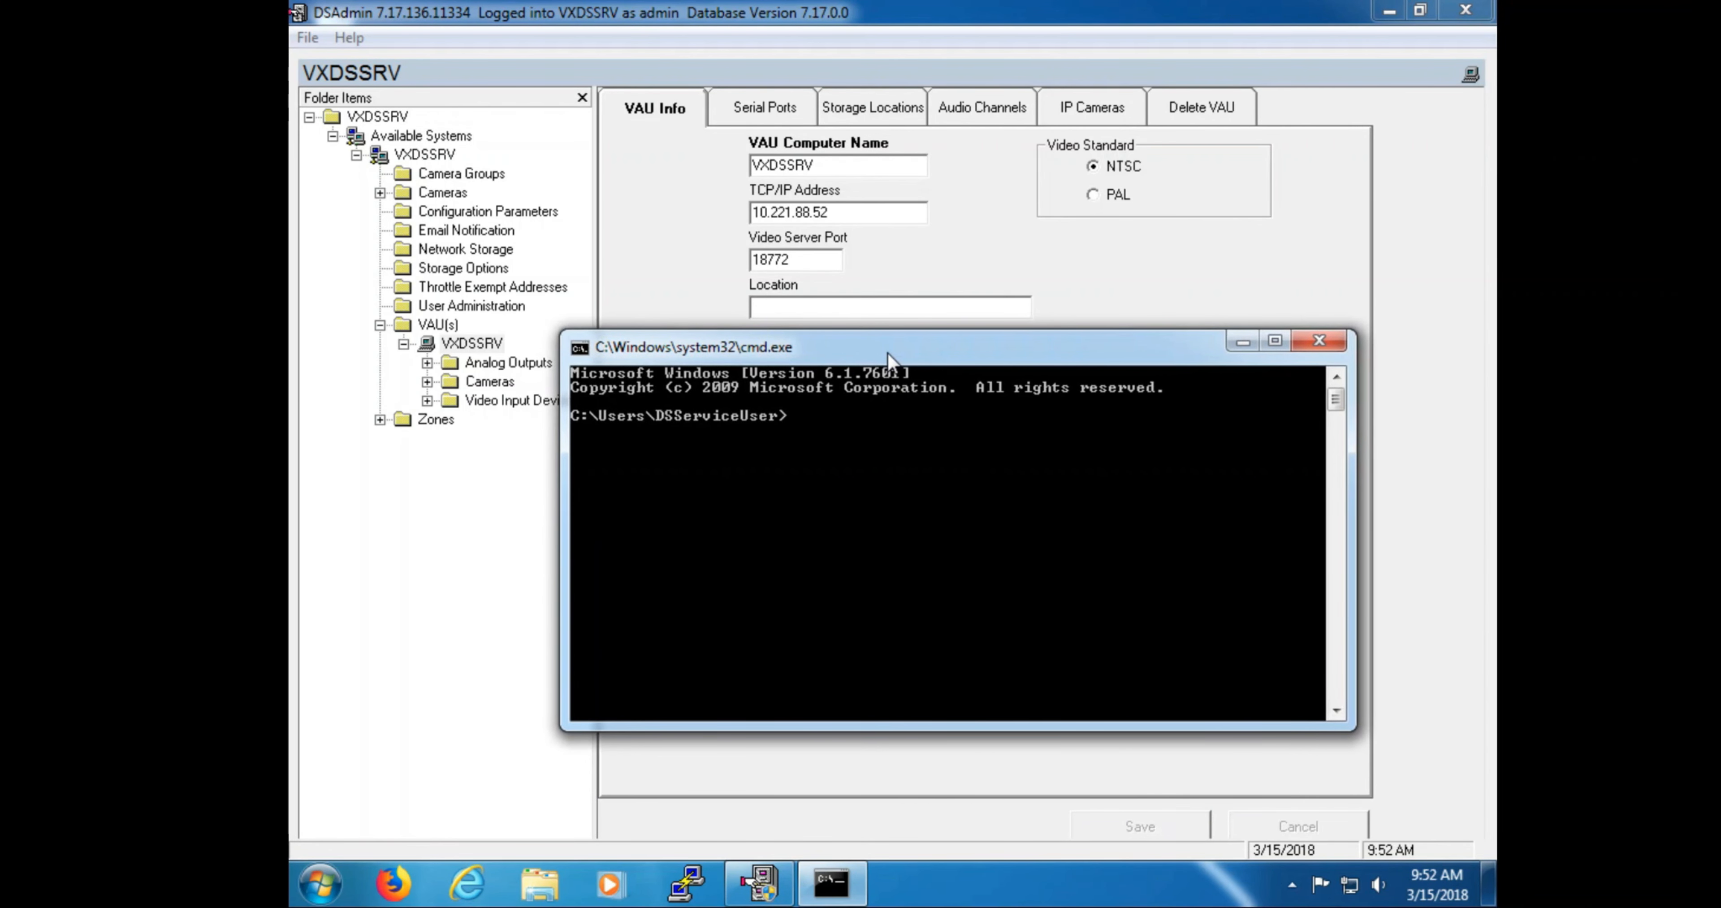
Step: Run 'ping vxdssrv -4', getting four replies from 10.221.88.52 with 0% loss, then minimize the console
{"action": "type", "text": "pin"}
{"action": "type", "text": "g"}
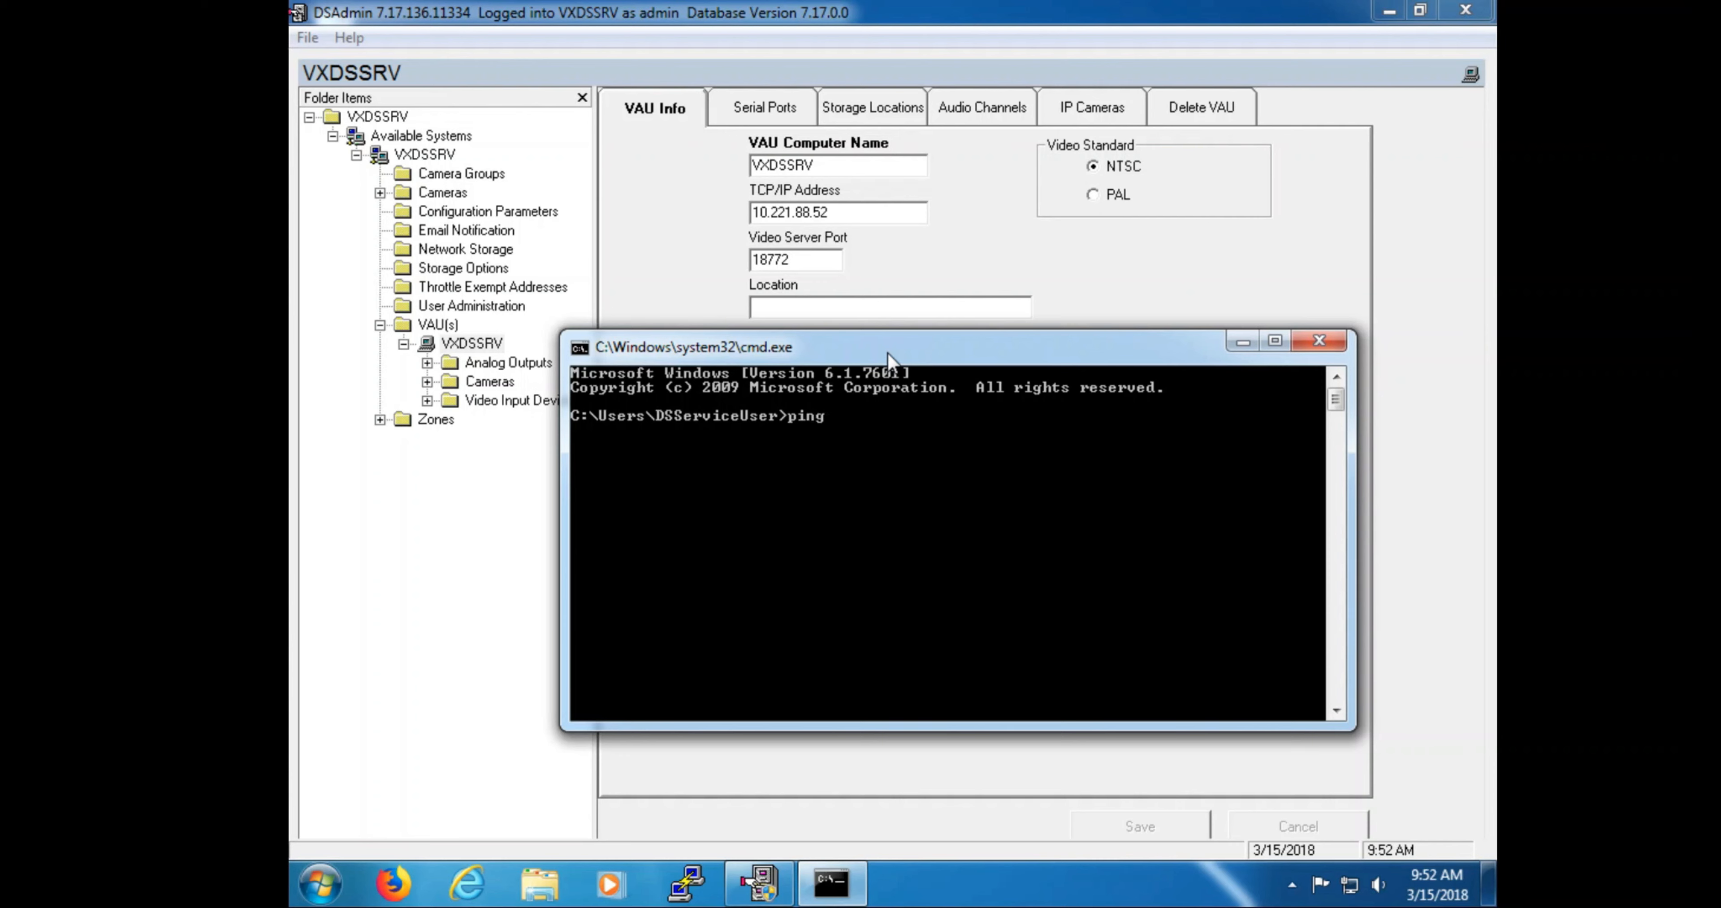
{"action": "type", "text": " vxdssrv -4"}
{"action": "key", "text": "Return"}
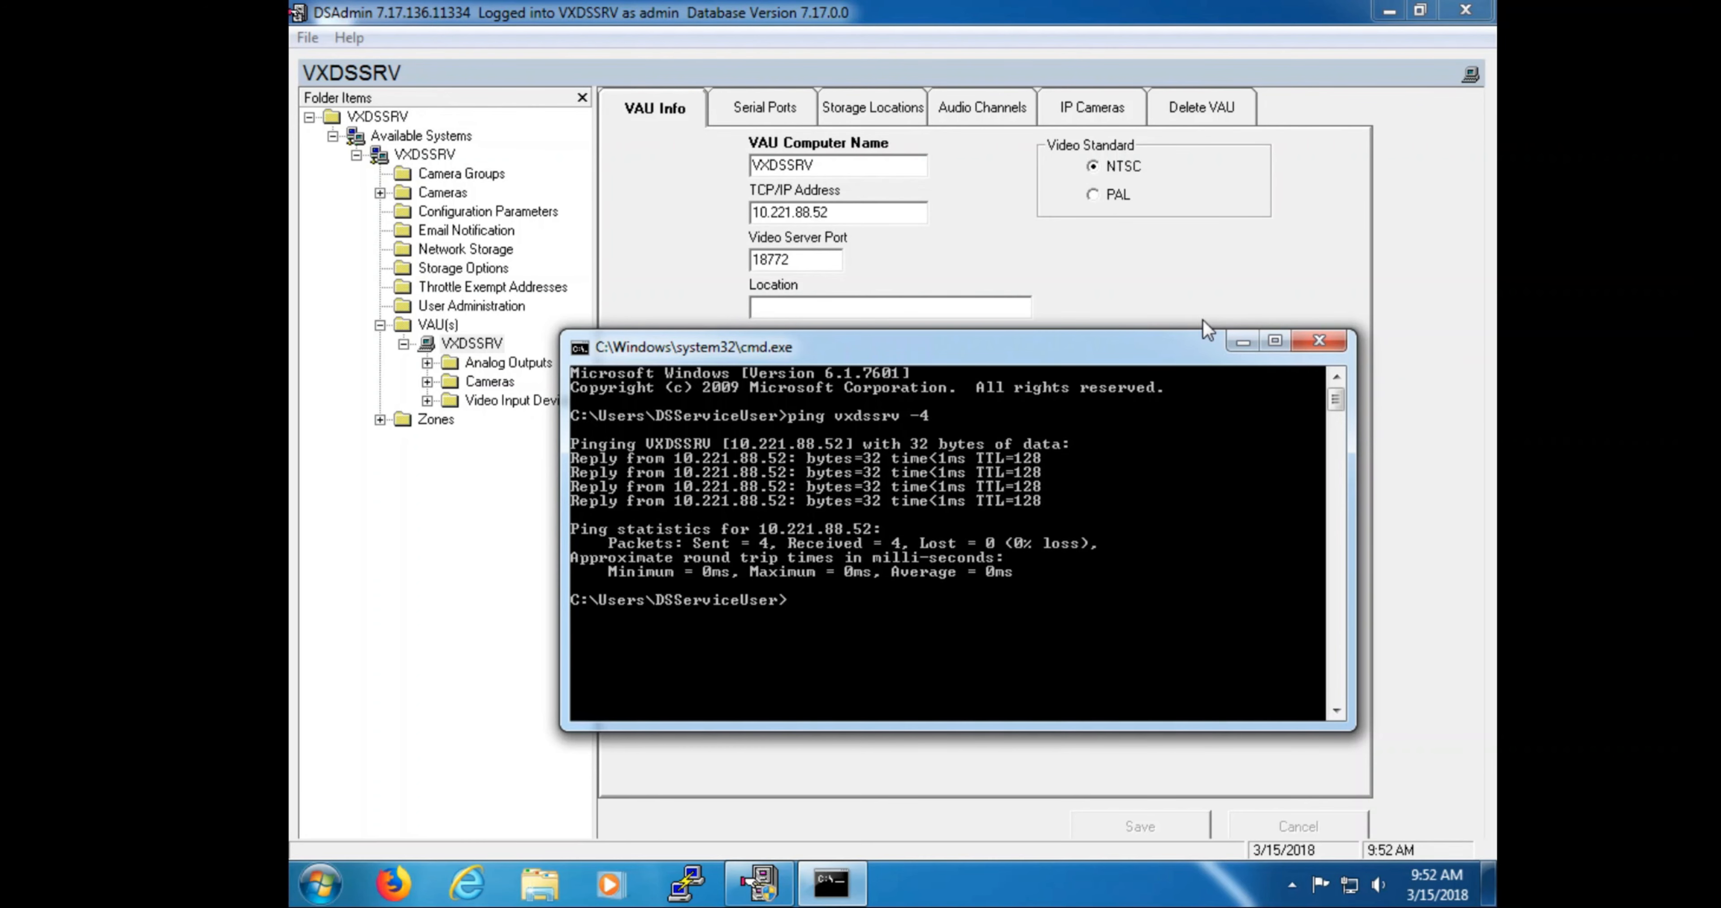
{"action": "left_click", "coordinate": [1242, 342]}
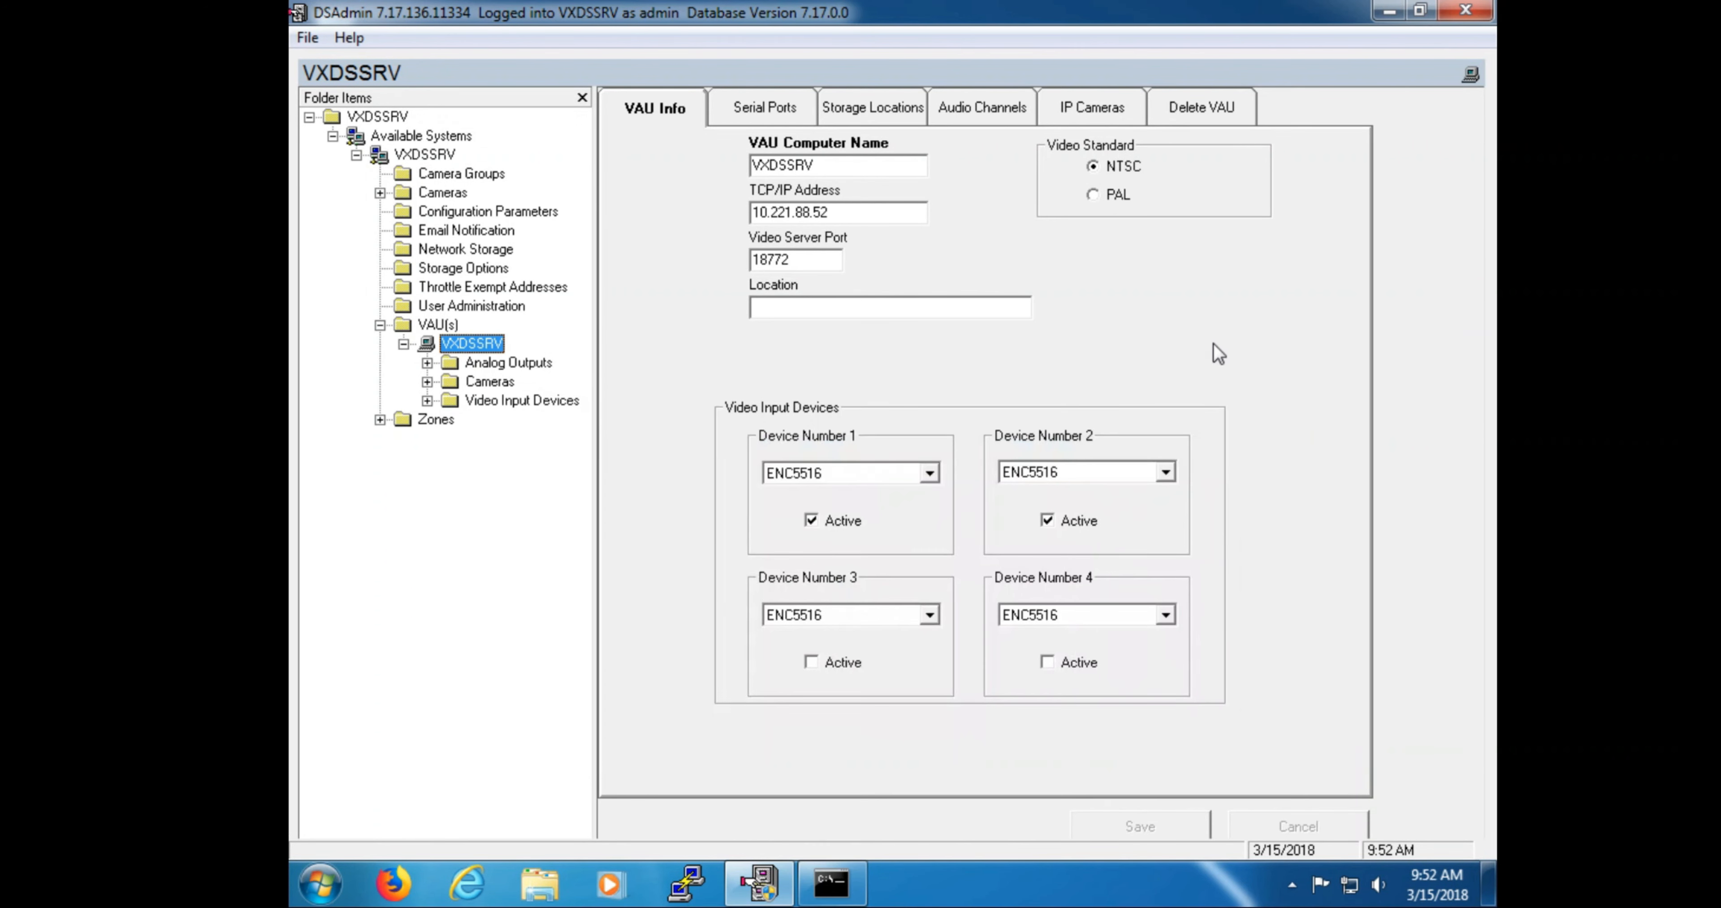
Step: Show VXDSSRV's Storage Locations: local drives c:, d:, e: and the active network location
{"action": "left_click", "coordinate": [845, 108]}
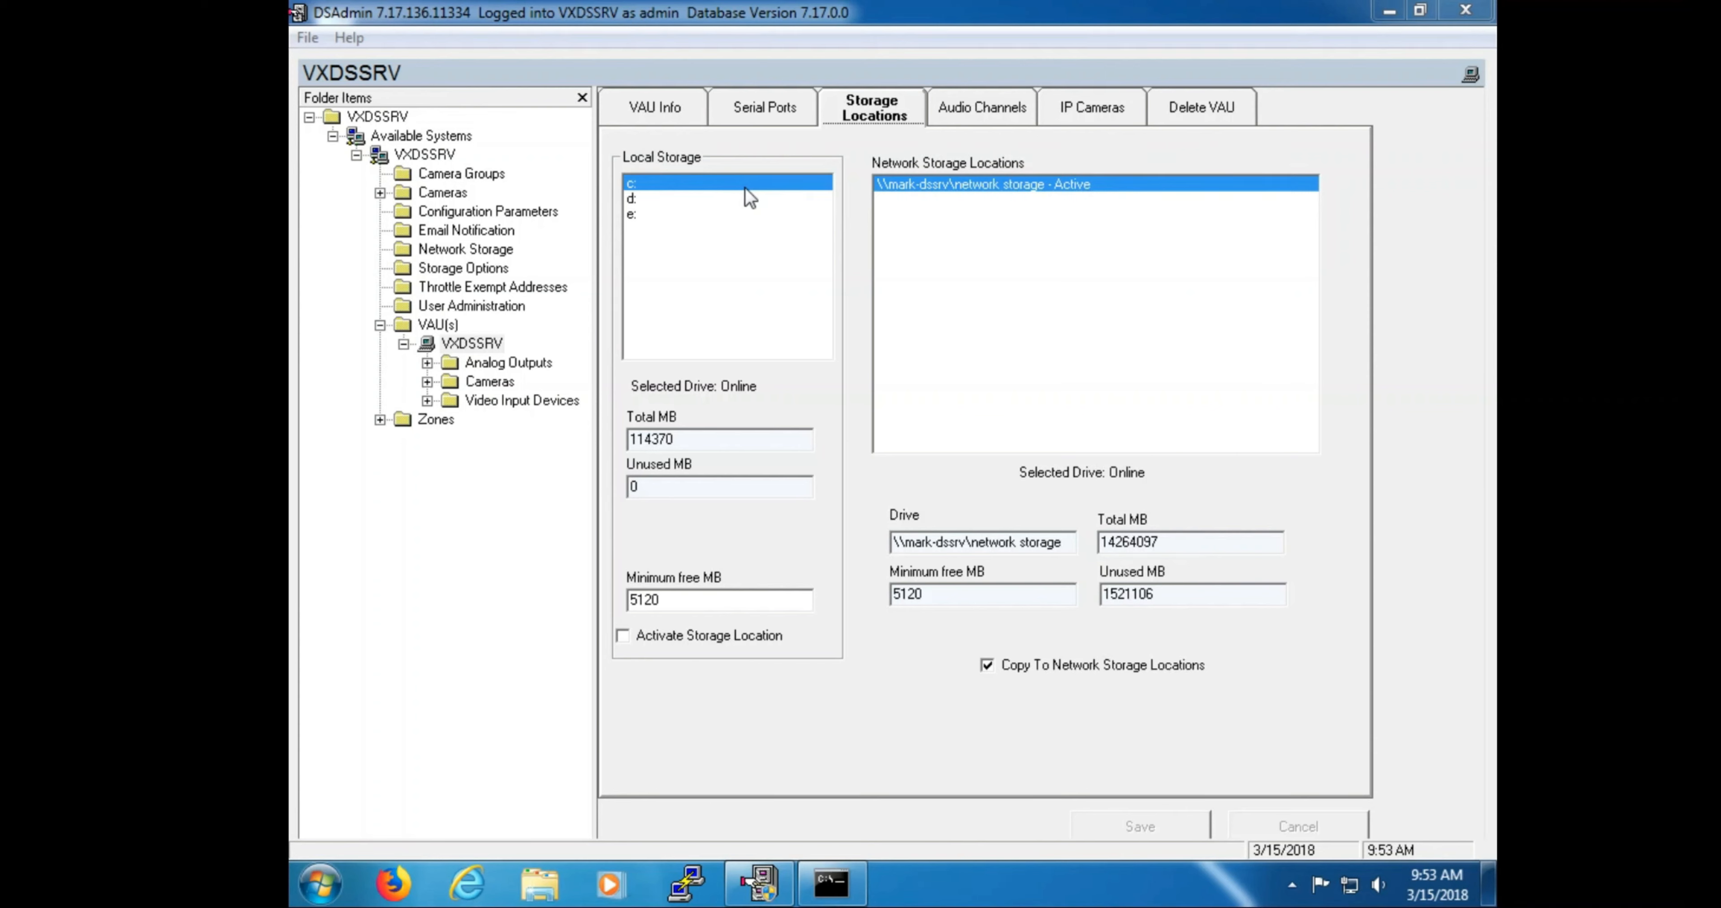
Step: Inspect drives d: and e: (each active, 3815445 MB total), then go back to VAU Info
{"action": "left_click", "coordinate": [694, 200]}
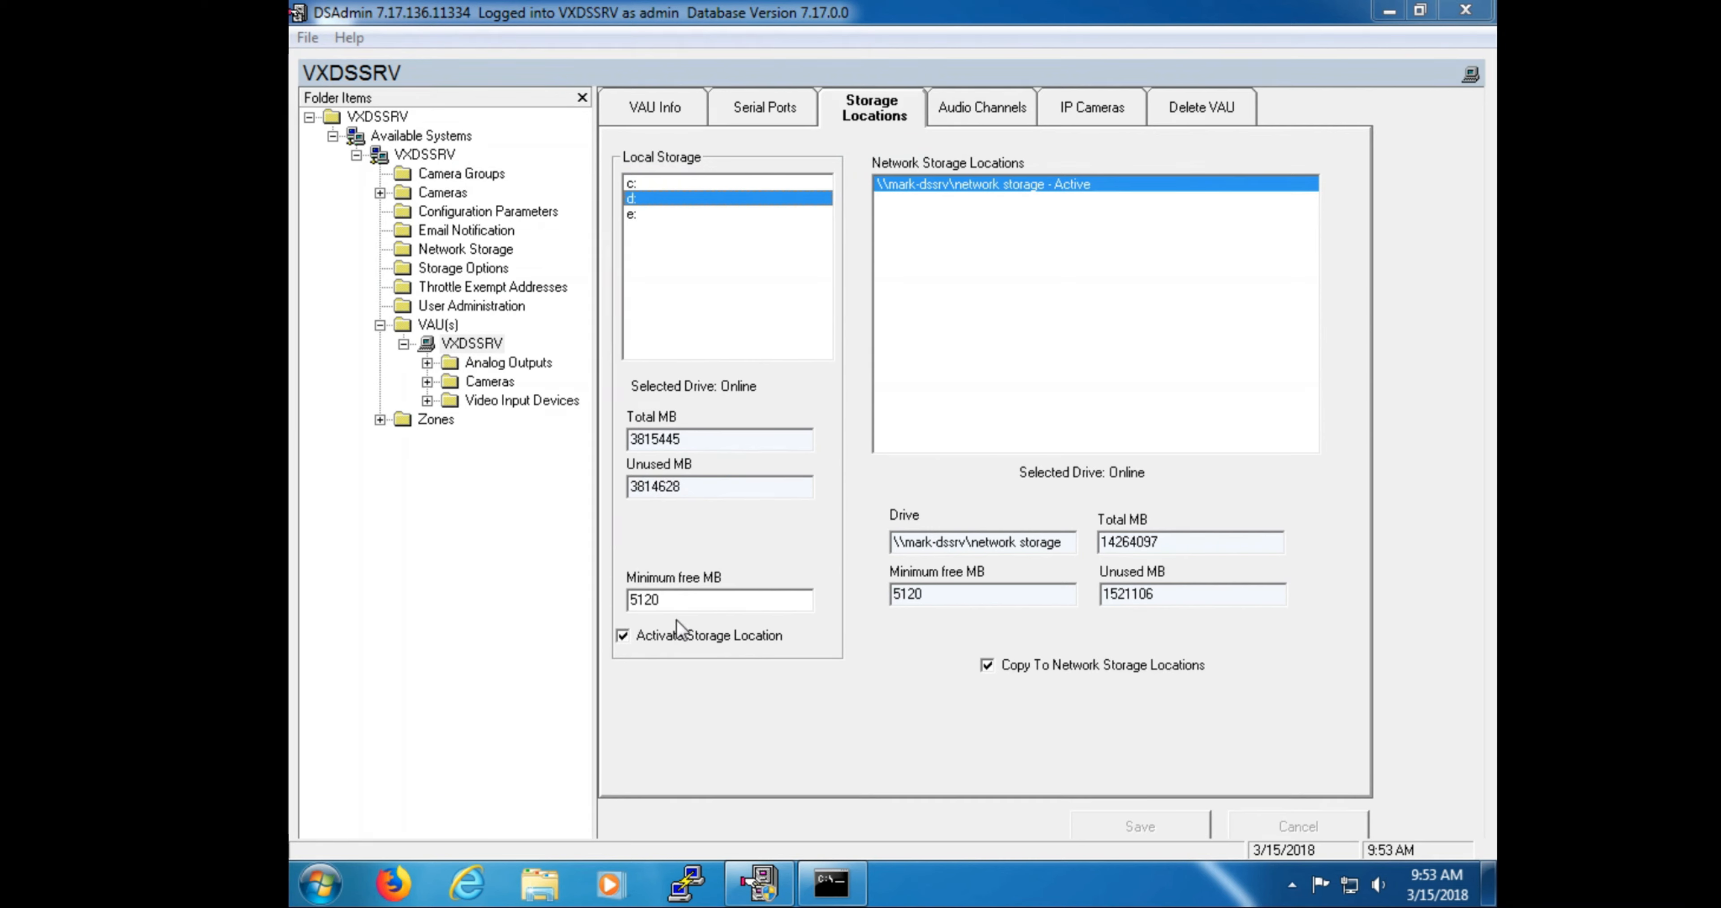
{"action": "left_click", "coordinate": [662, 215]}
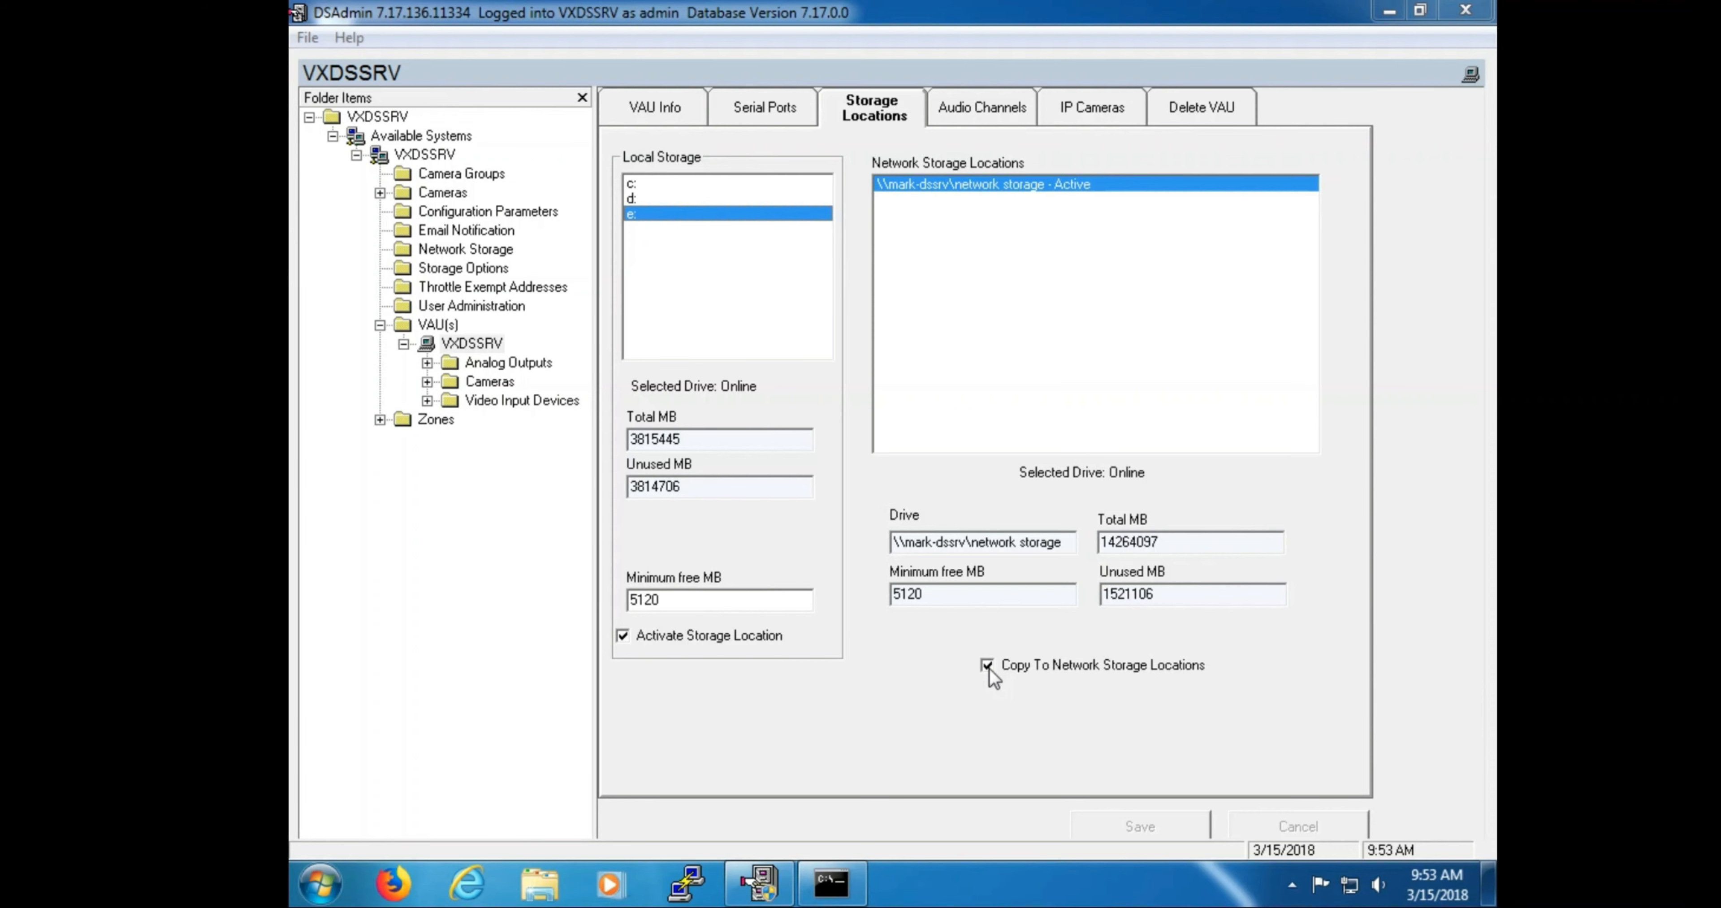
{"action": "left_click", "coordinate": [645, 94]}
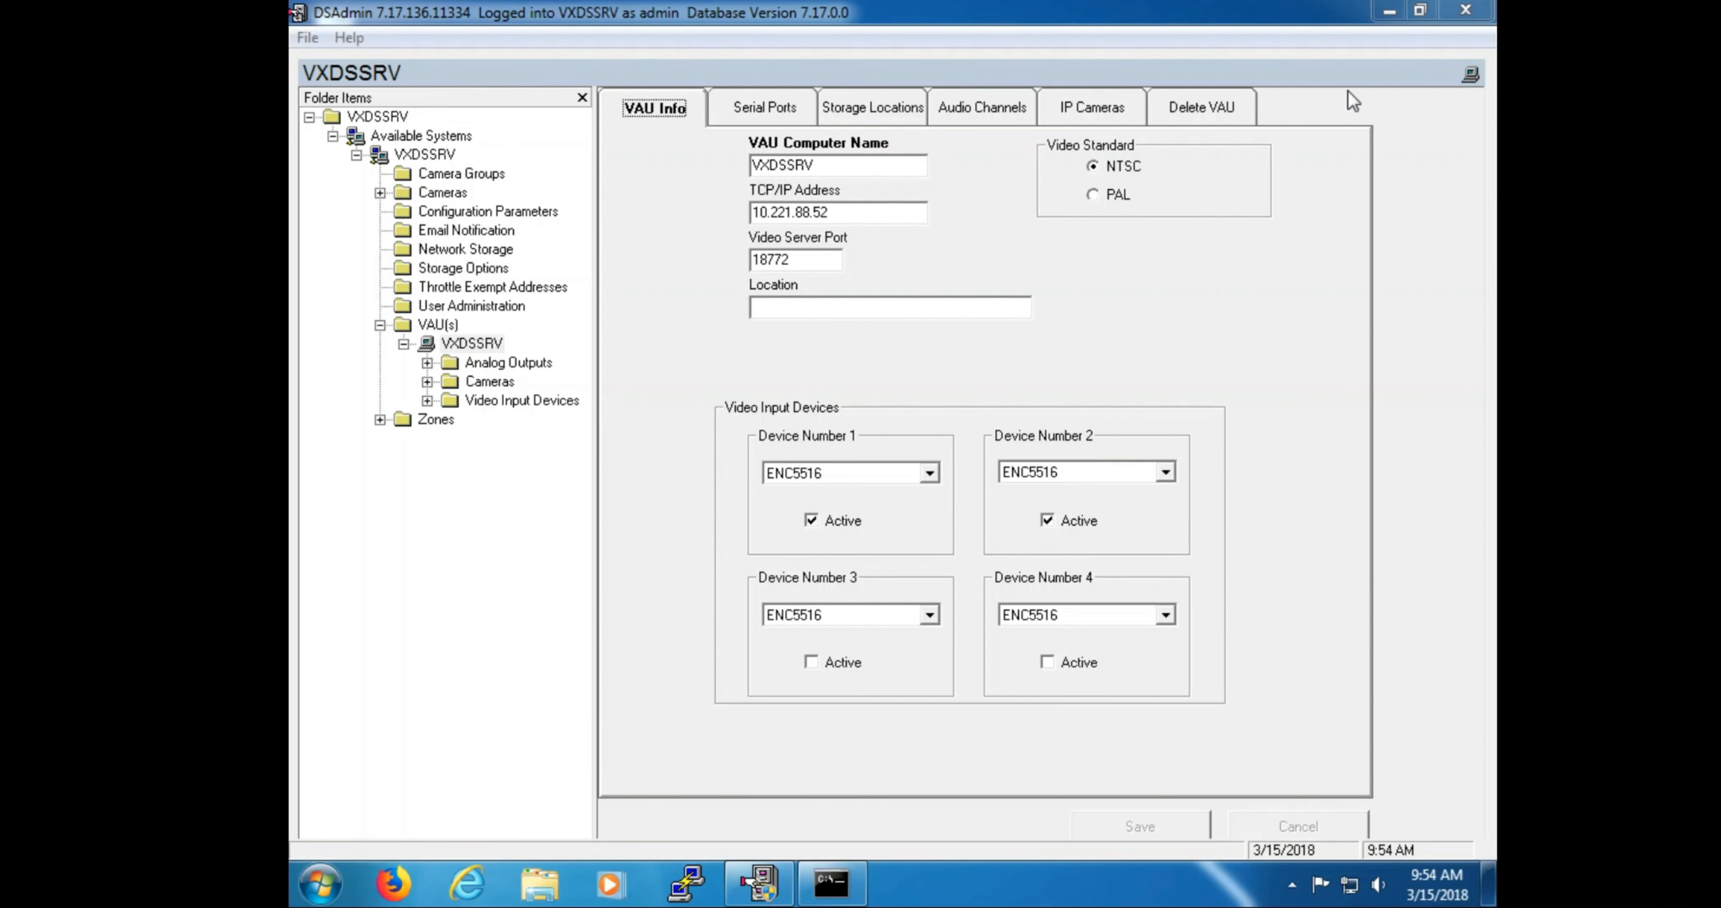
Step: Minimize the DSAdmin window to reveal the Windows desktop
{"action": "left_click", "coordinate": [1390, 12]}
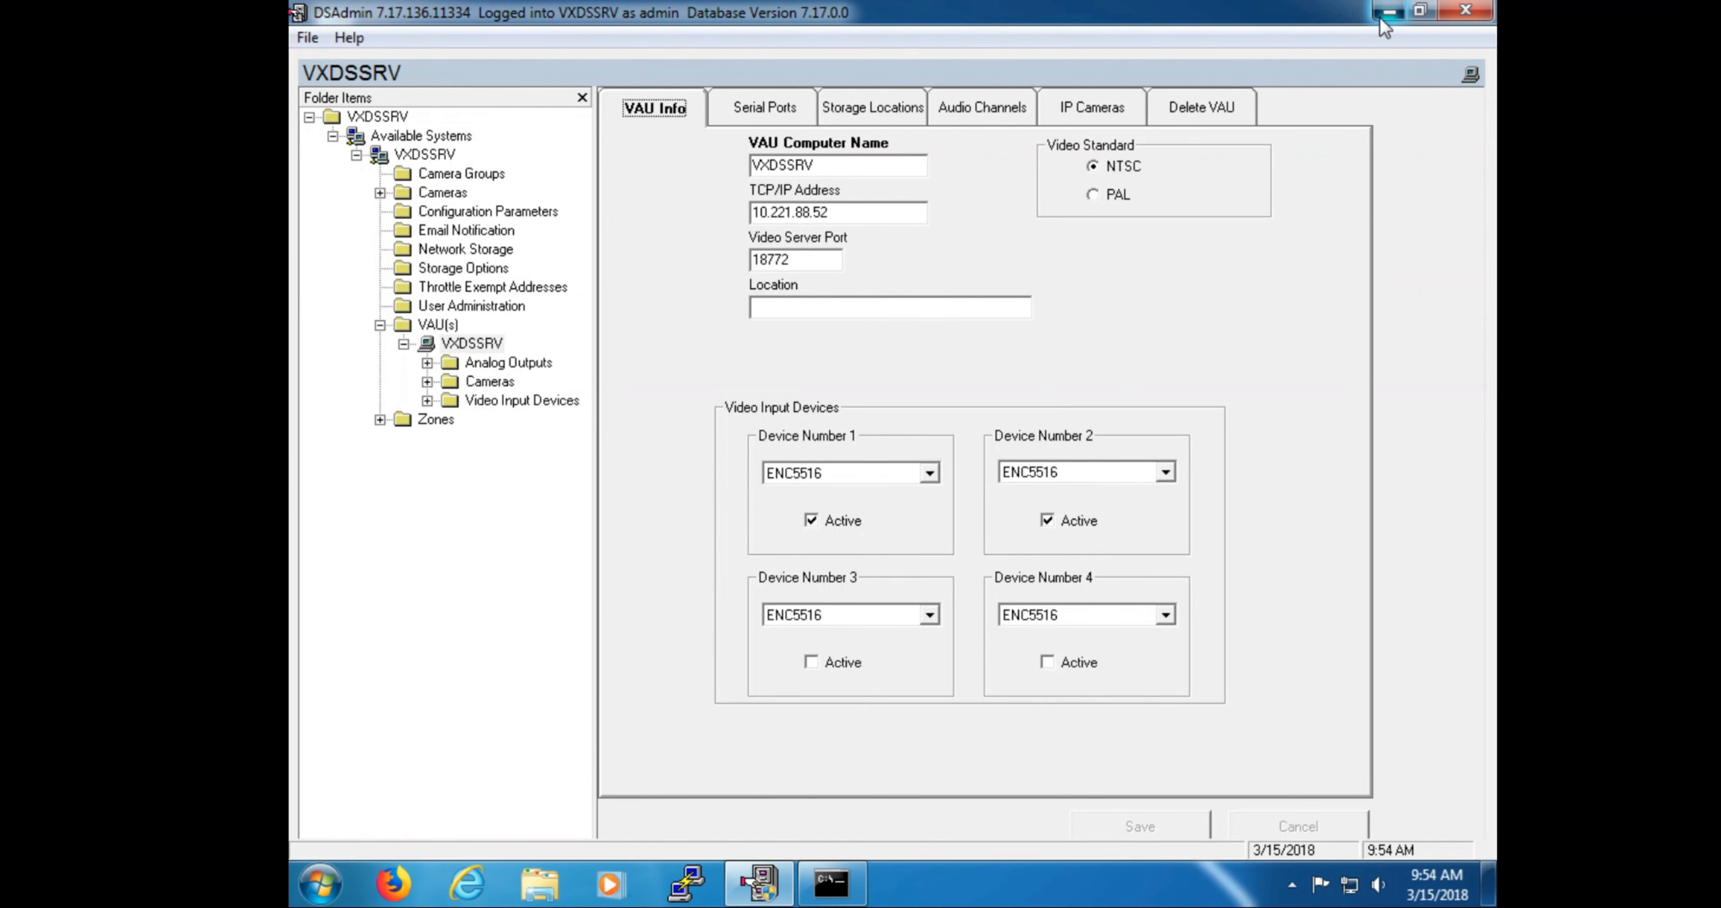
{"action": "left_click", "coordinate": [321, 884]}
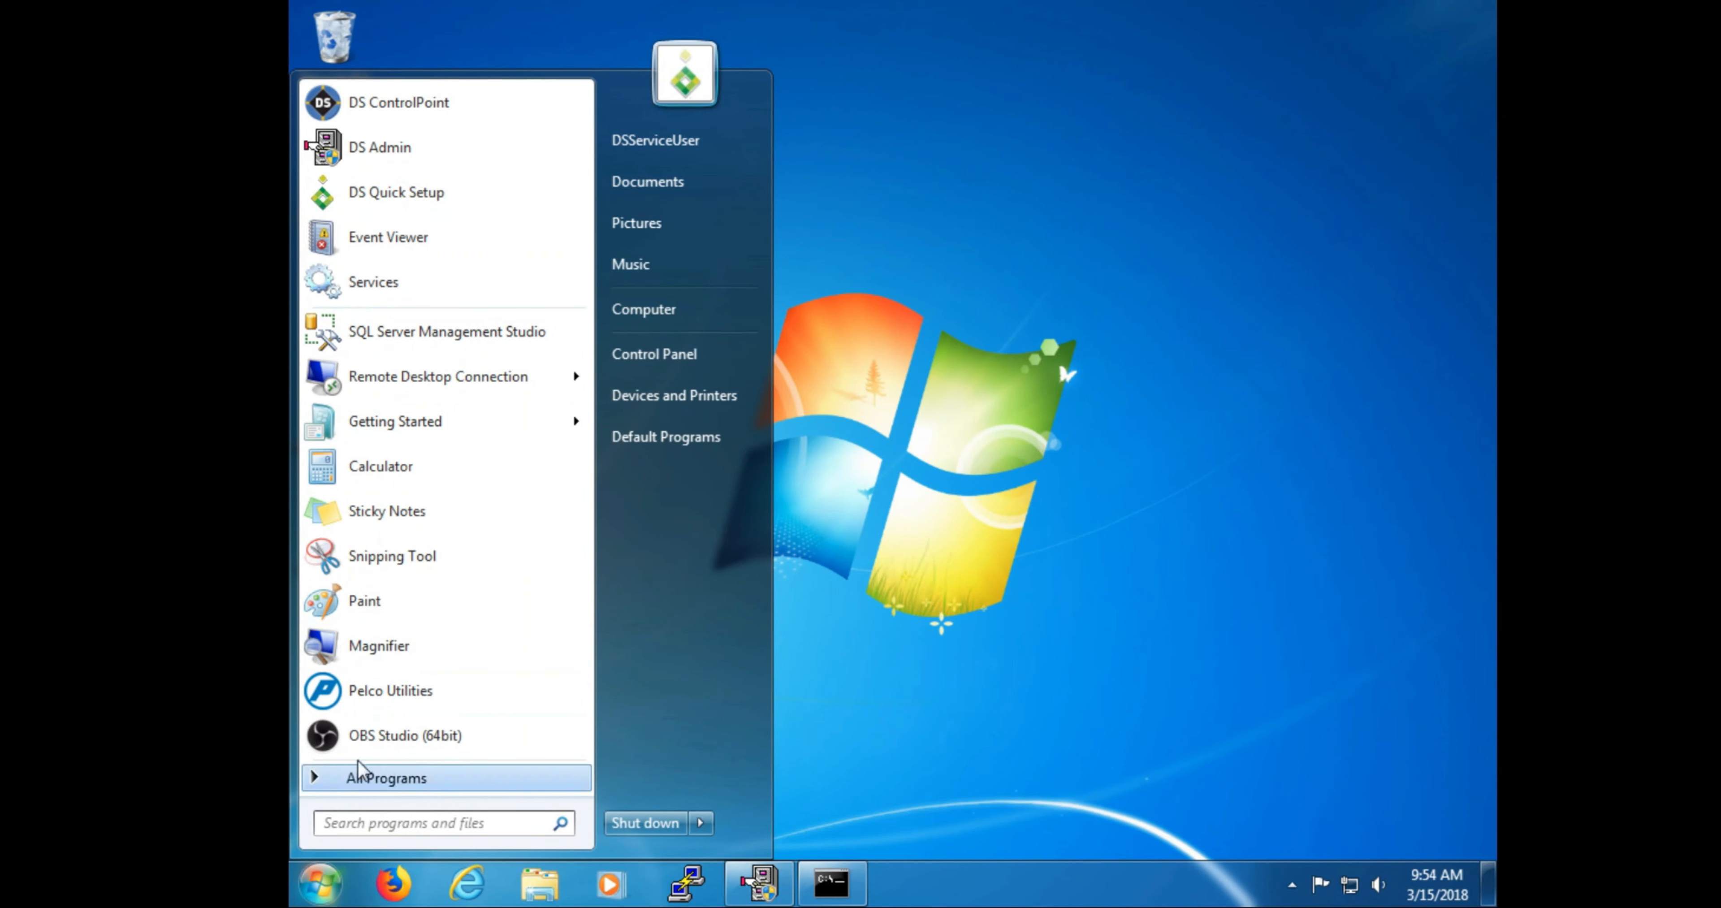
Step: Launch the Services console by searching 'services' in the Start menu
{"action": "type", "text": "s"}
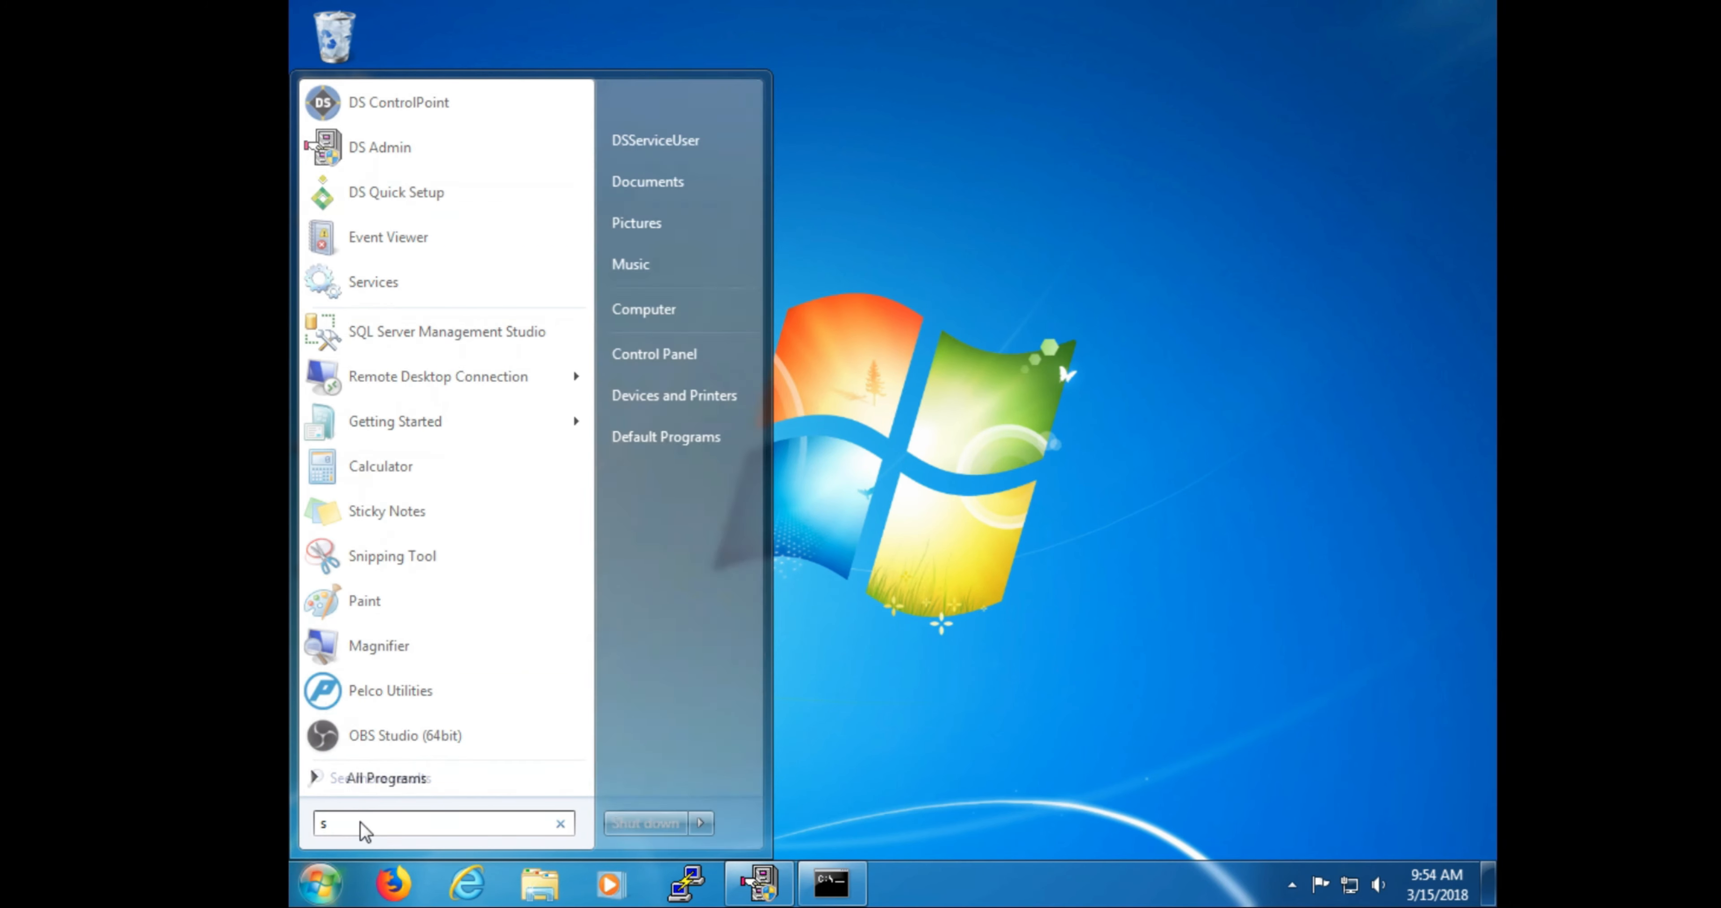
{"action": "type", "text": "ervices"}
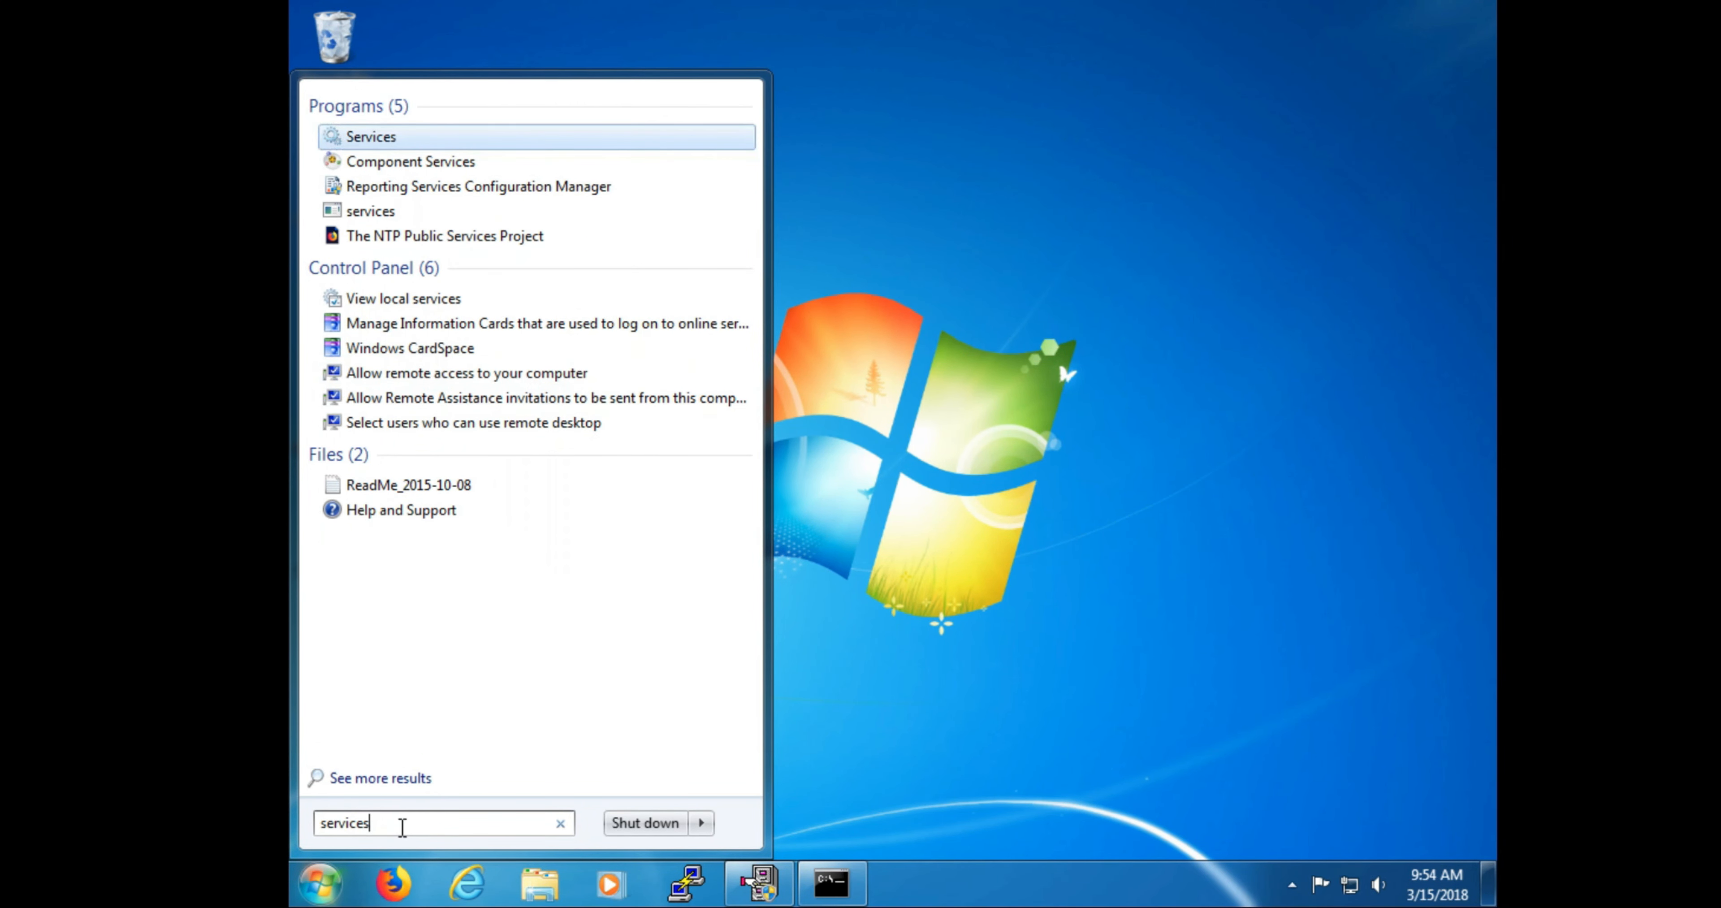
{"action": "key", "text": "Return"}
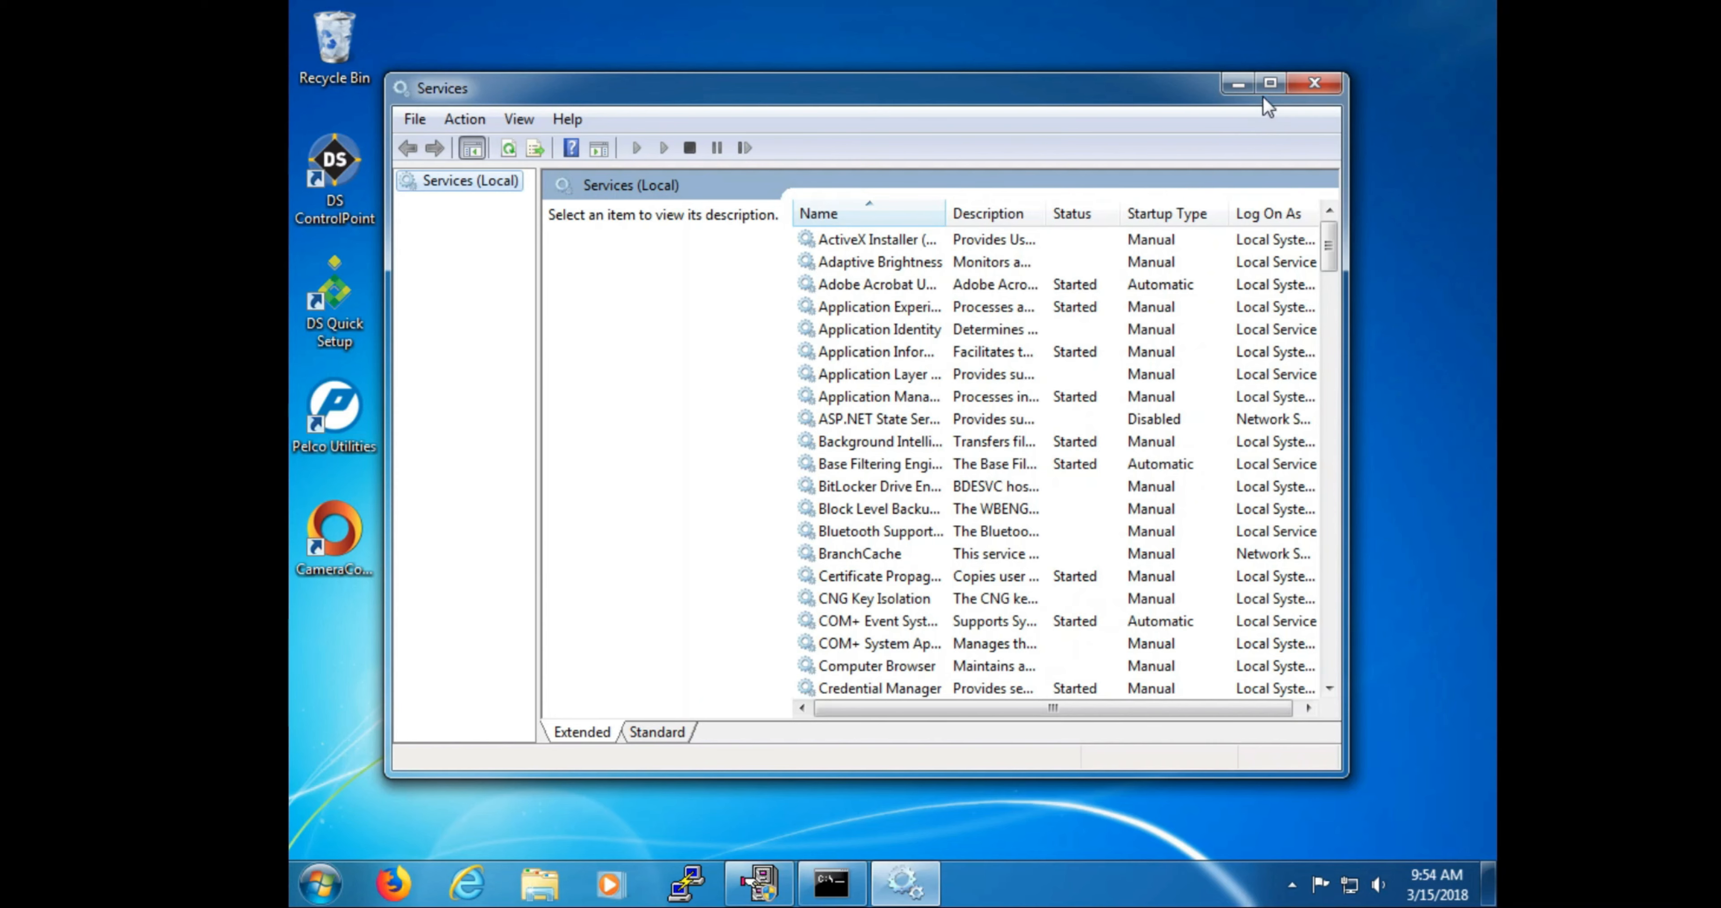
Step: Maximize Services, widen the Name column, sort by Log On As, and select DigitalSENTRY DSNSMRest Service
{"action": "left_click", "coordinate": [1270, 85]}
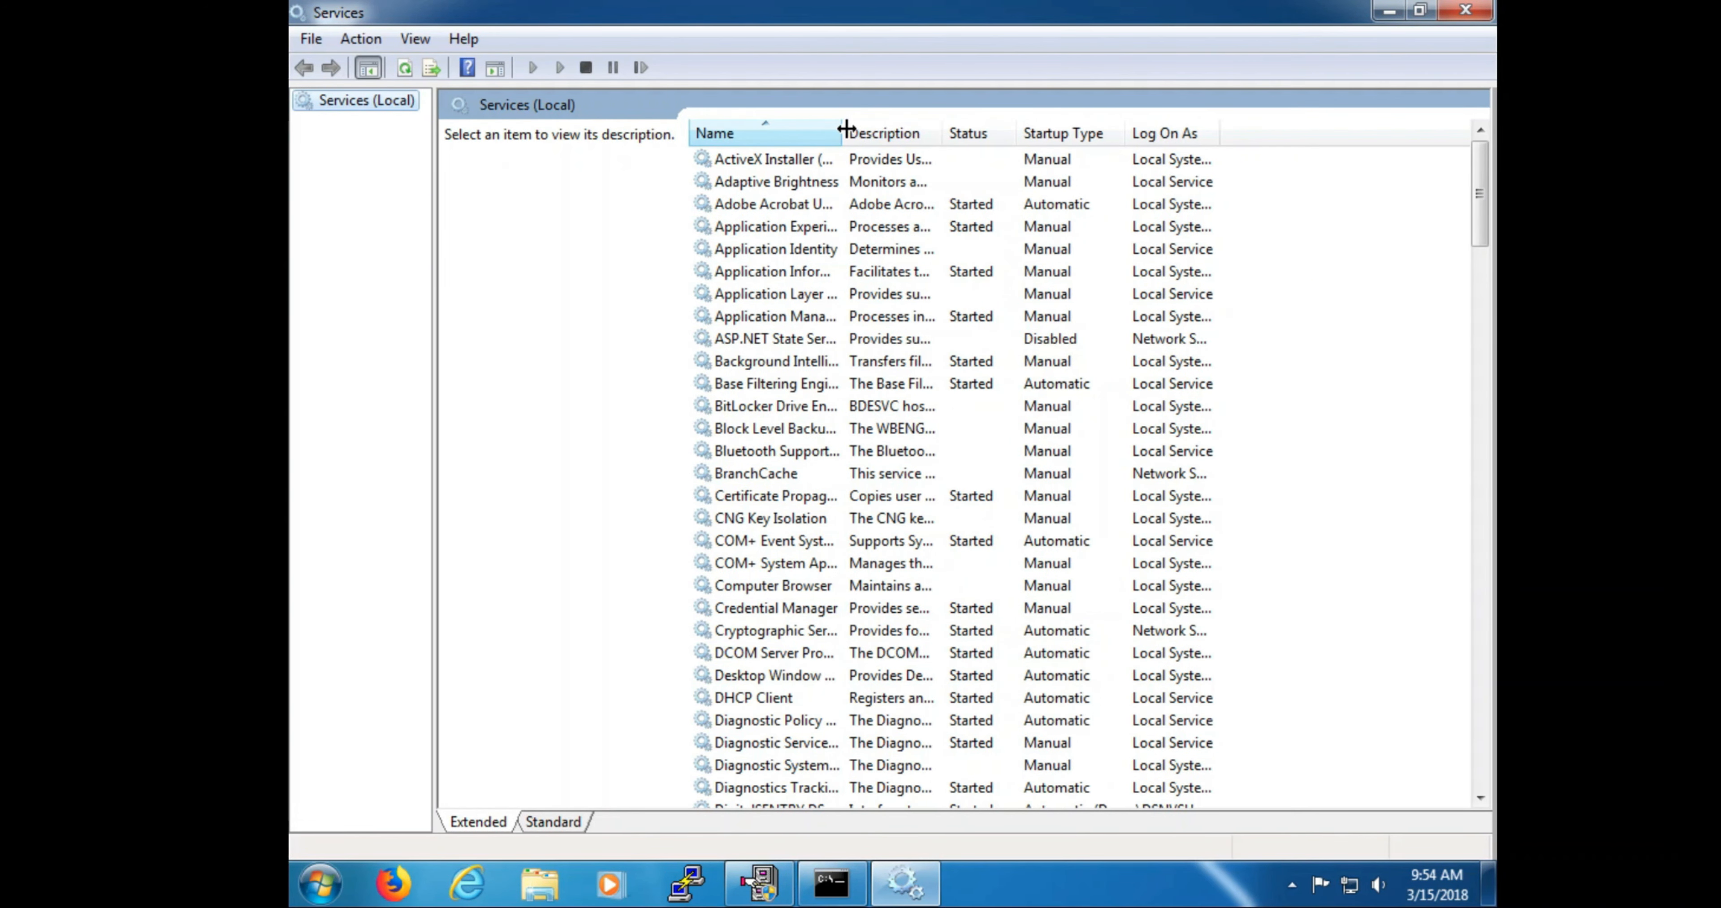
{"action": "left_click_drag", "start_coordinate": [846, 129], "coordinate": [1008, 181]}
{"action": "left_click", "coordinate": [1312, 136]}
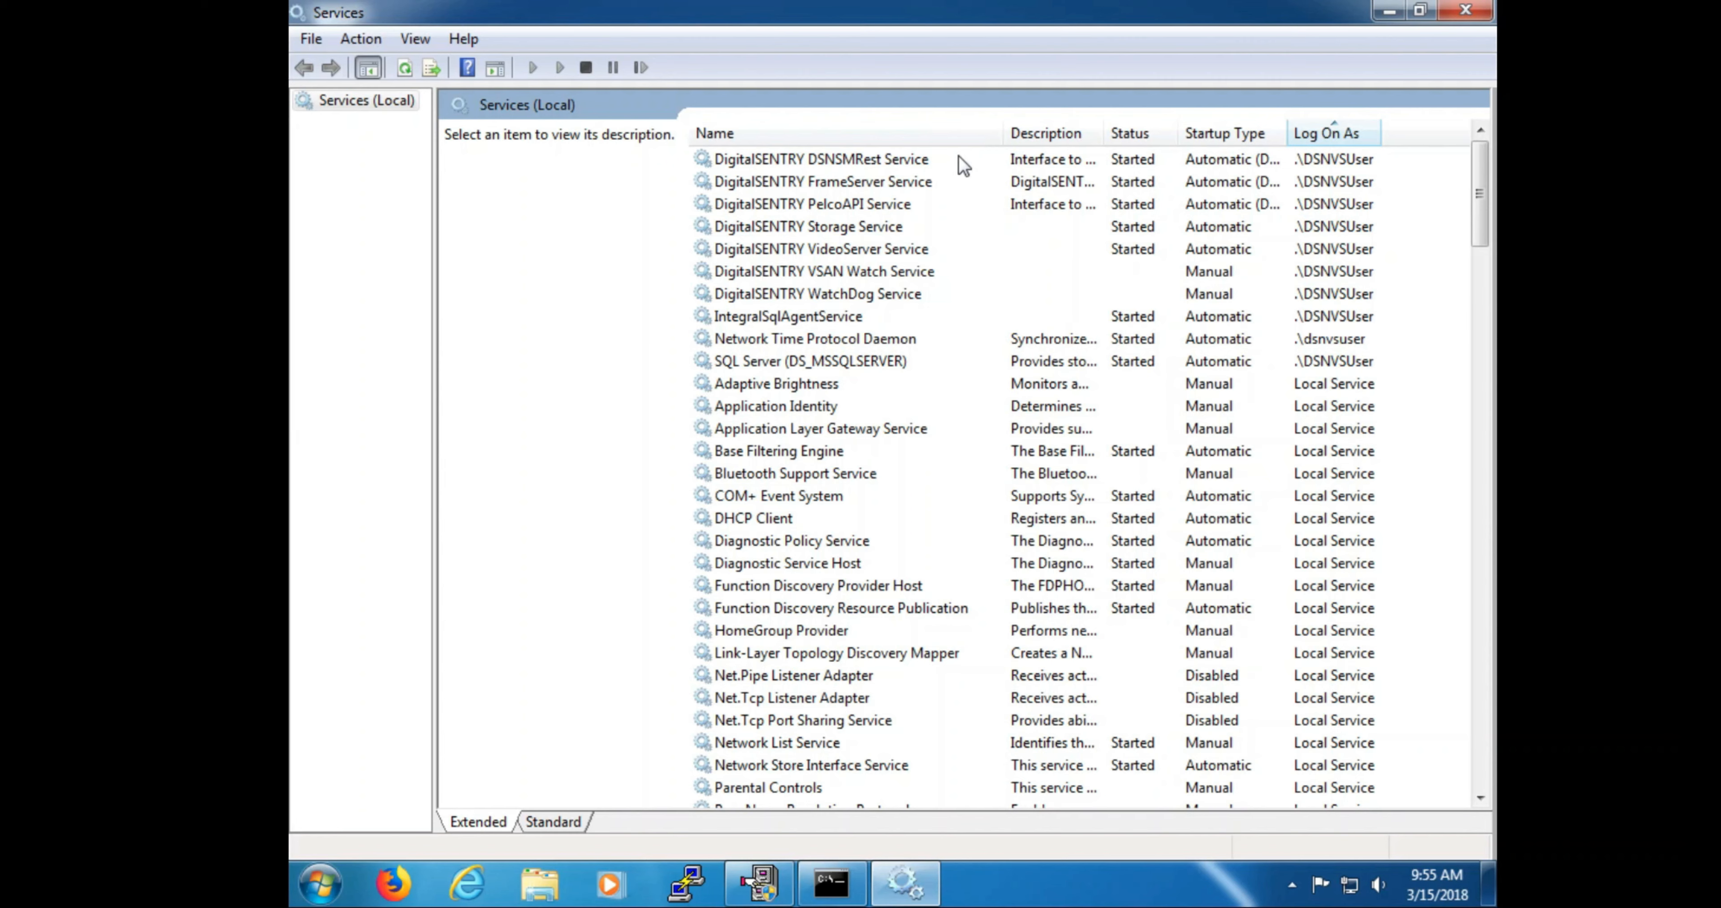
{"action": "left_click", "coordinate": [958, 156]}
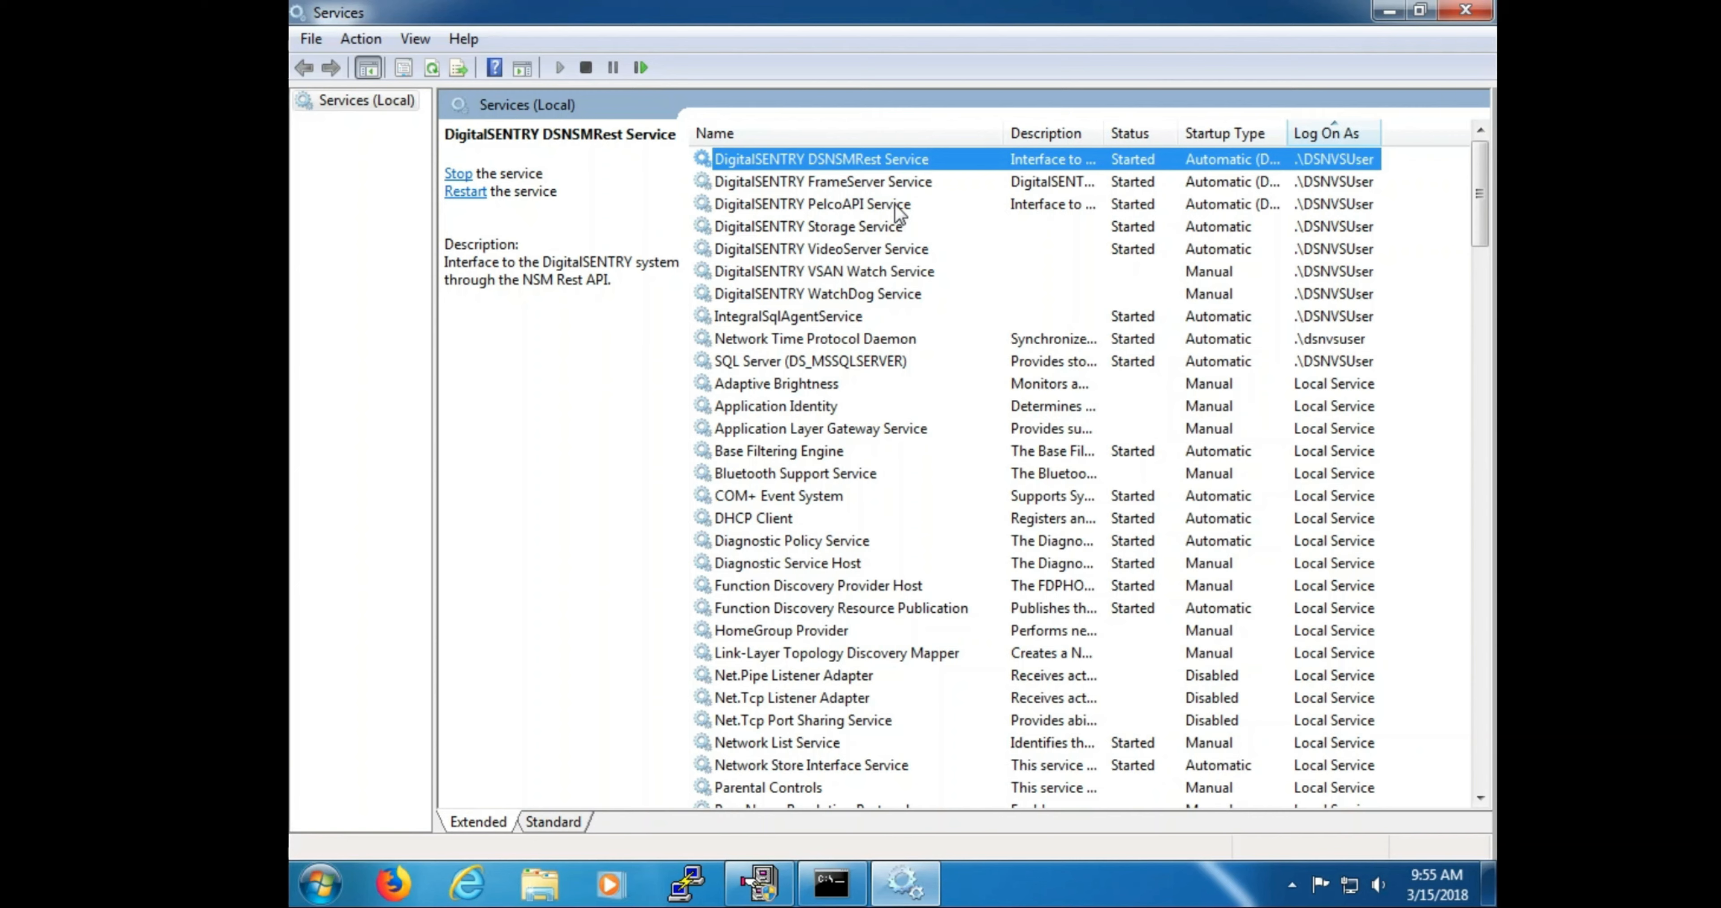
Step: Confirm DigitalSENTRY Storage, VideoServer, SQL Server and SQL Server Browser services are started, then close Services
{"action": "left_click", "coordinate": [879, 228]}
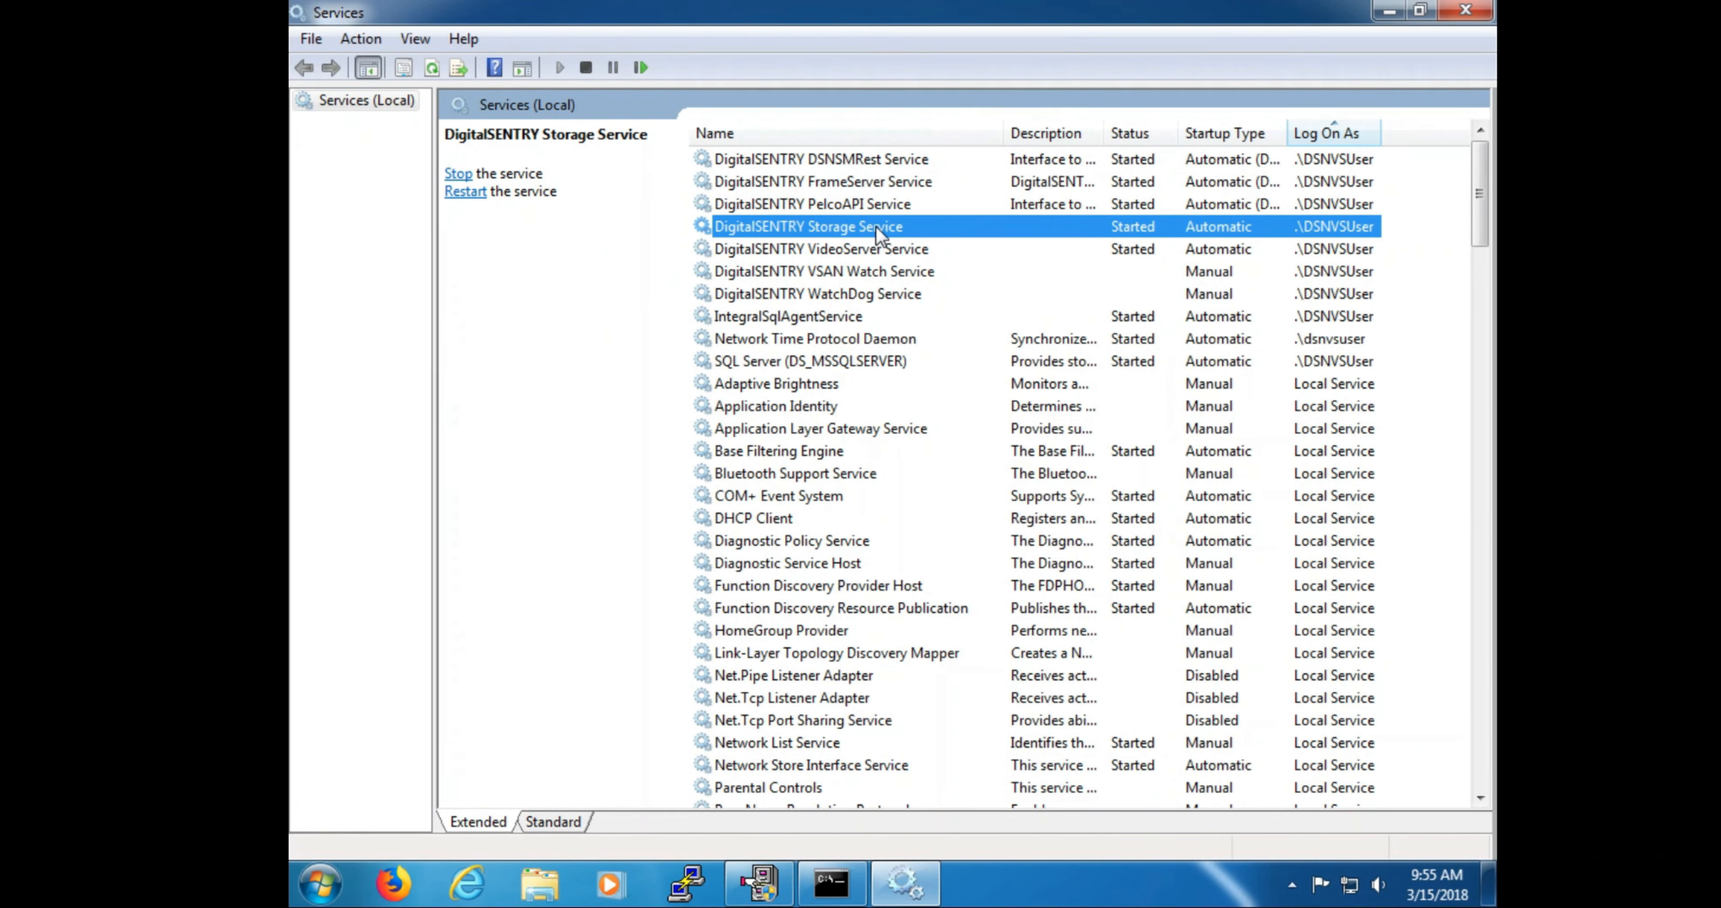
{"action": "left_click", "coordinate": [870, 255]}
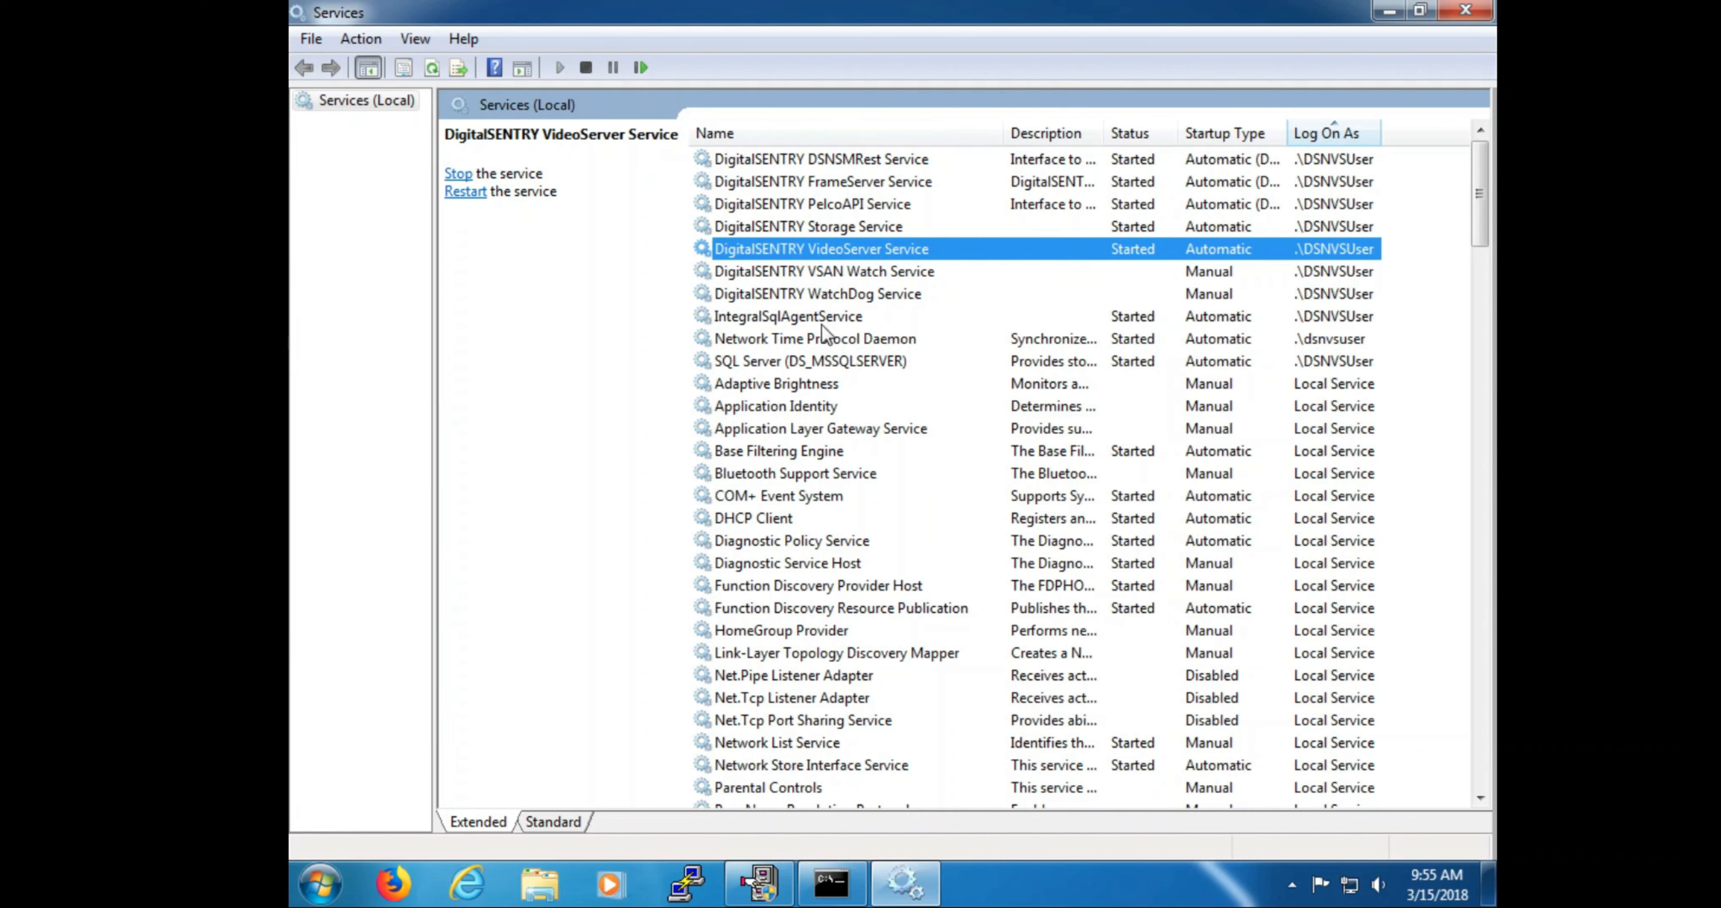
{"action": "left_click", "coordinate": [813, 364]}
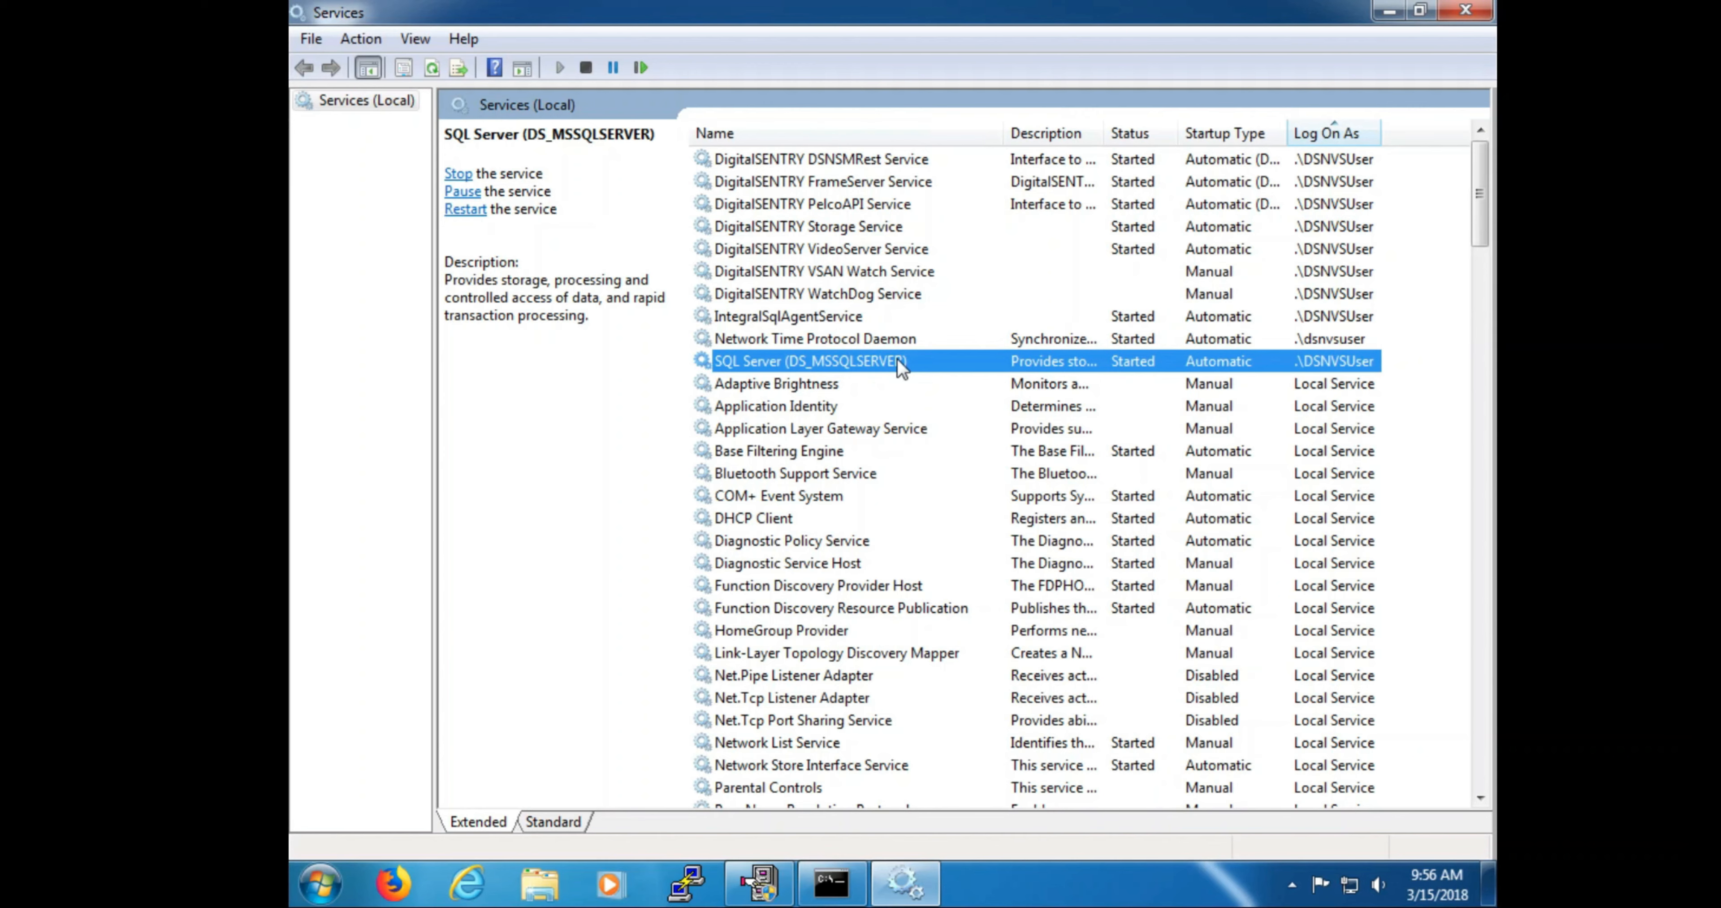
{"action": "scroll", "coordinate": [828, 681], "scroll_direction": "down", "scroll_amount": 6}
{"action": "left_click", "coordinate": [830, 675]}
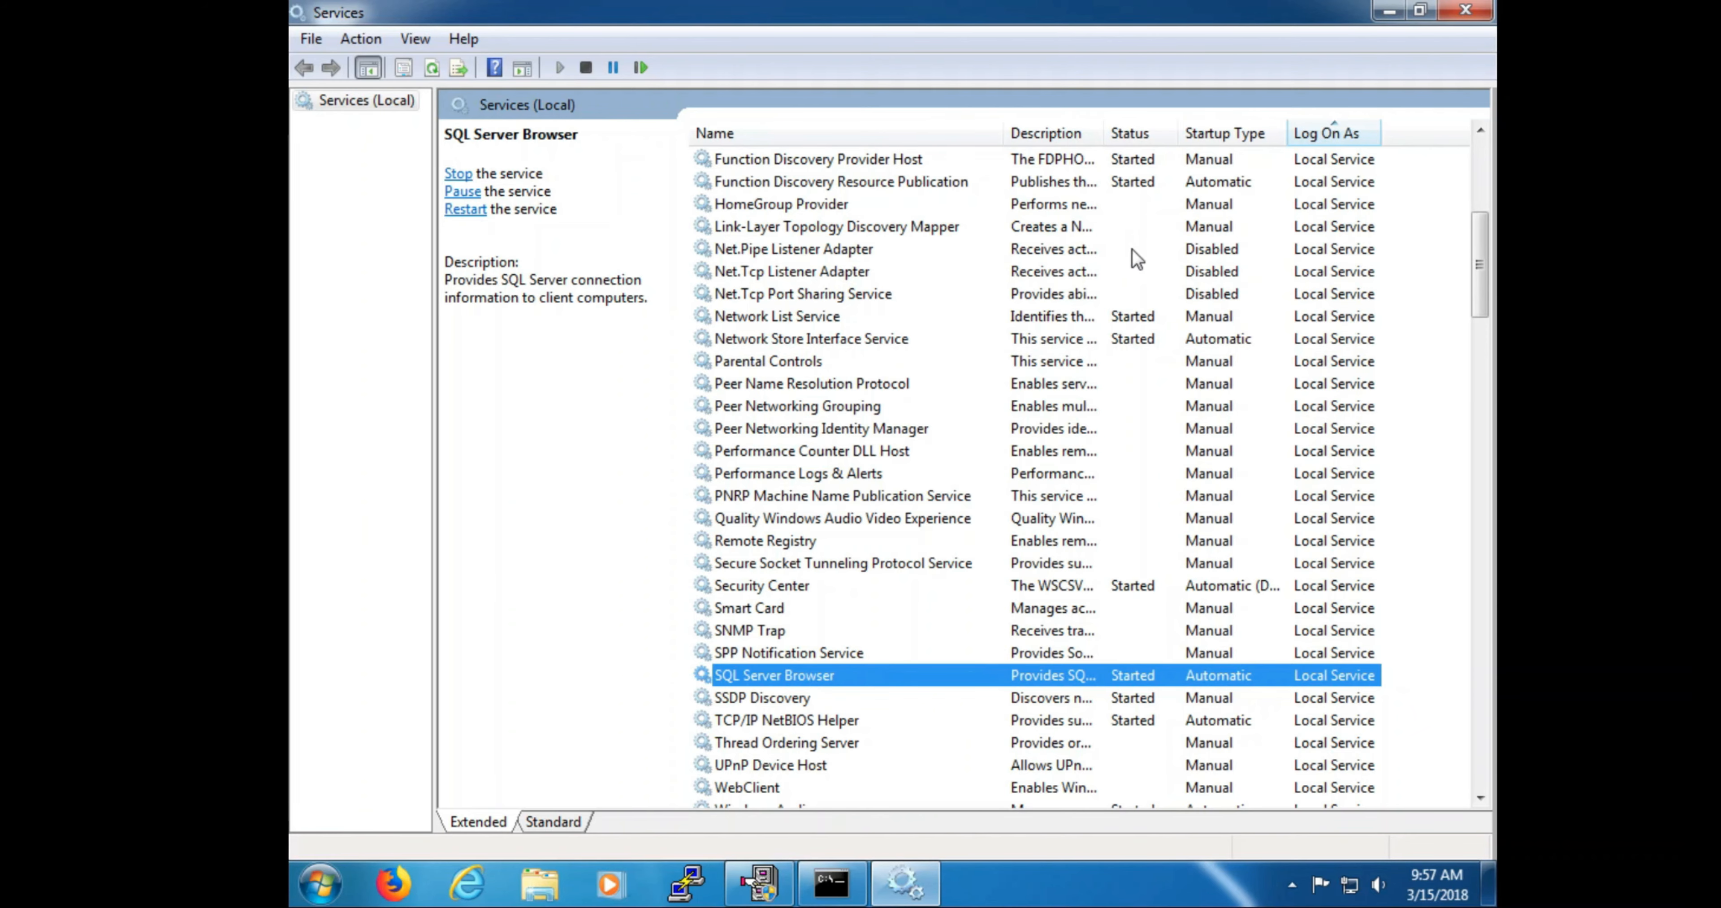
{"action": "left_click", "coordinate": [1467, 10]}
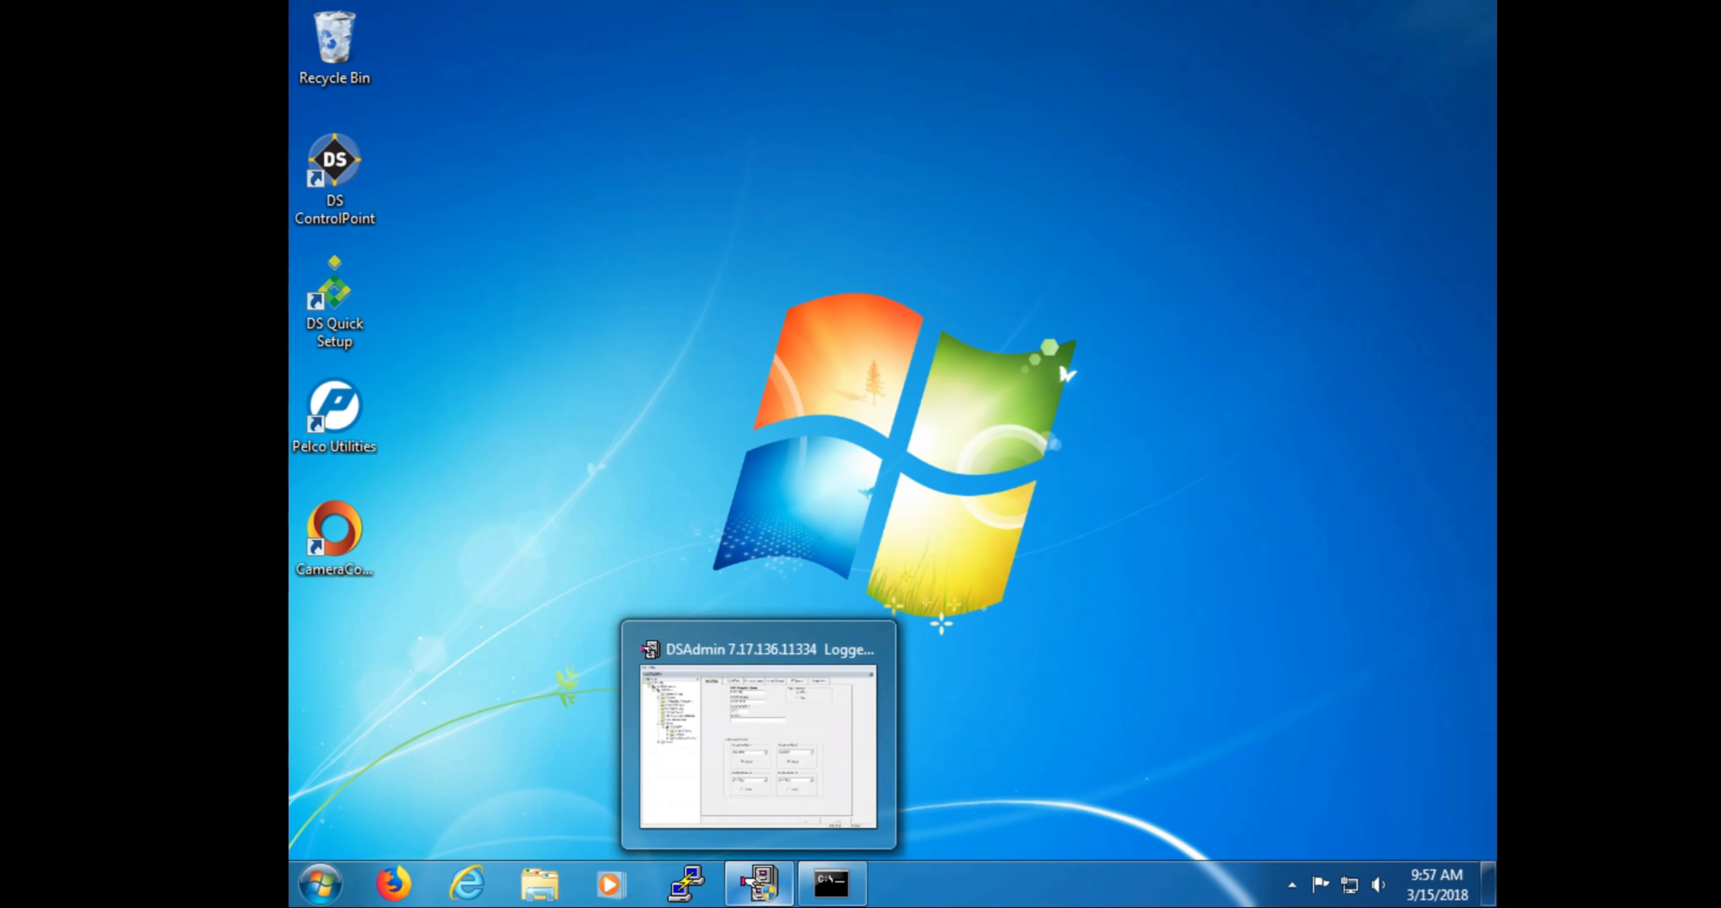
Step: Restore DSAdmin and show User Administration listing admin, demo, noalarm, noerror and superadmin
{"action": "left_click", "coordinate": [764, 901]}
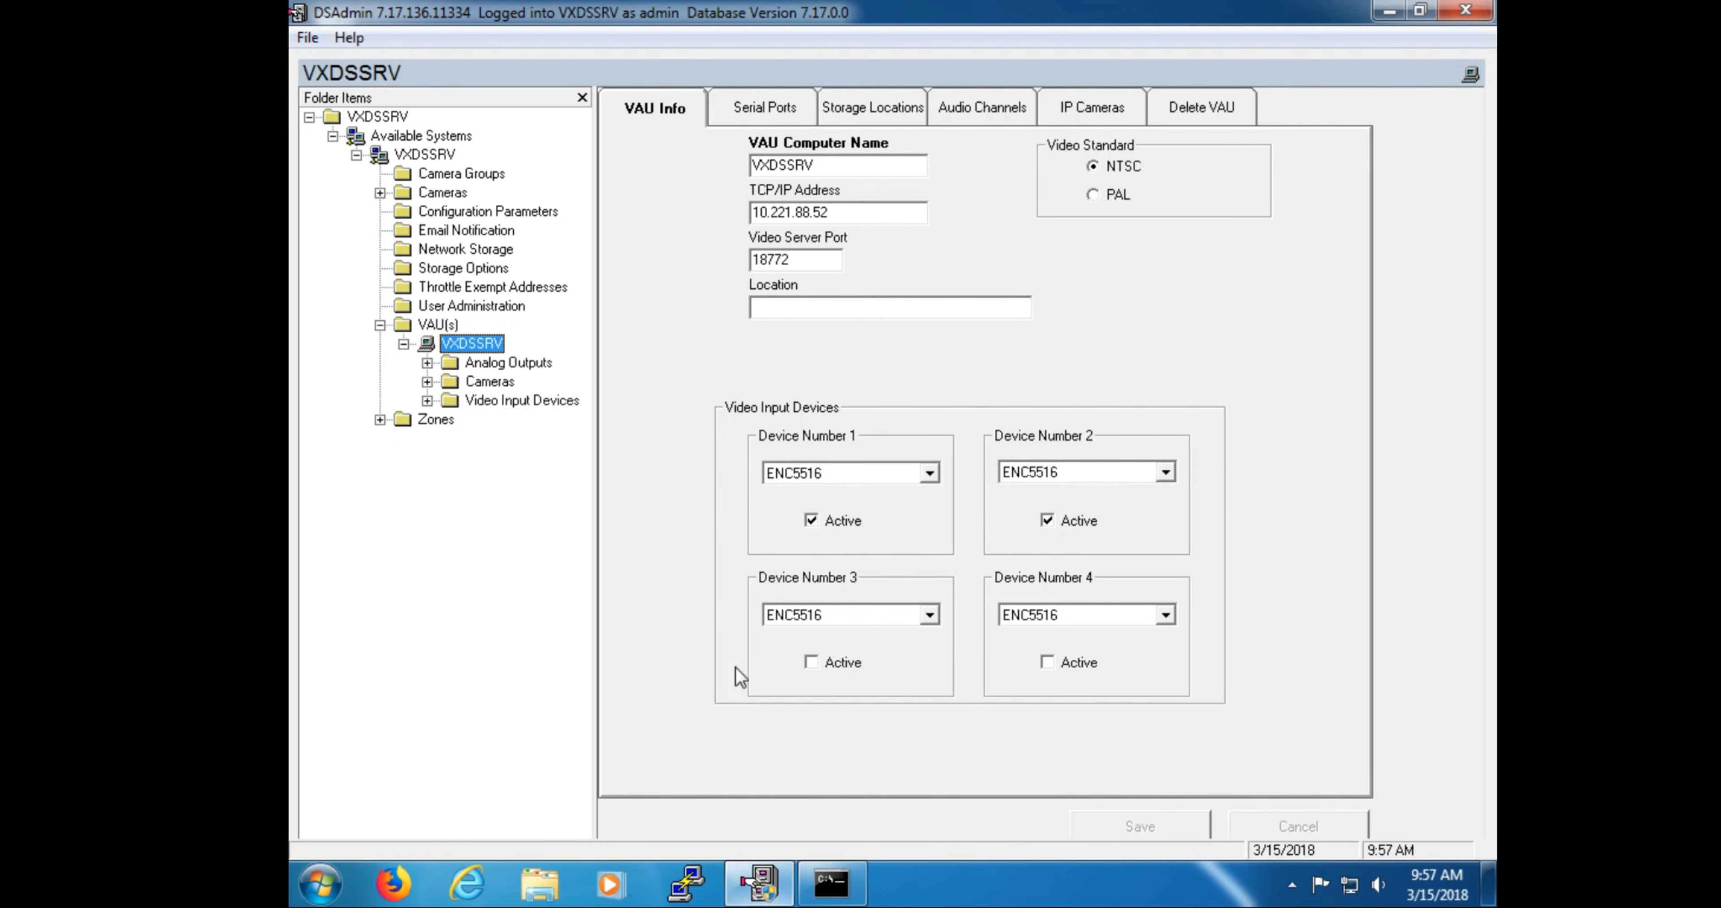
{"action": "left_click", "coordinate": [468, 306]}
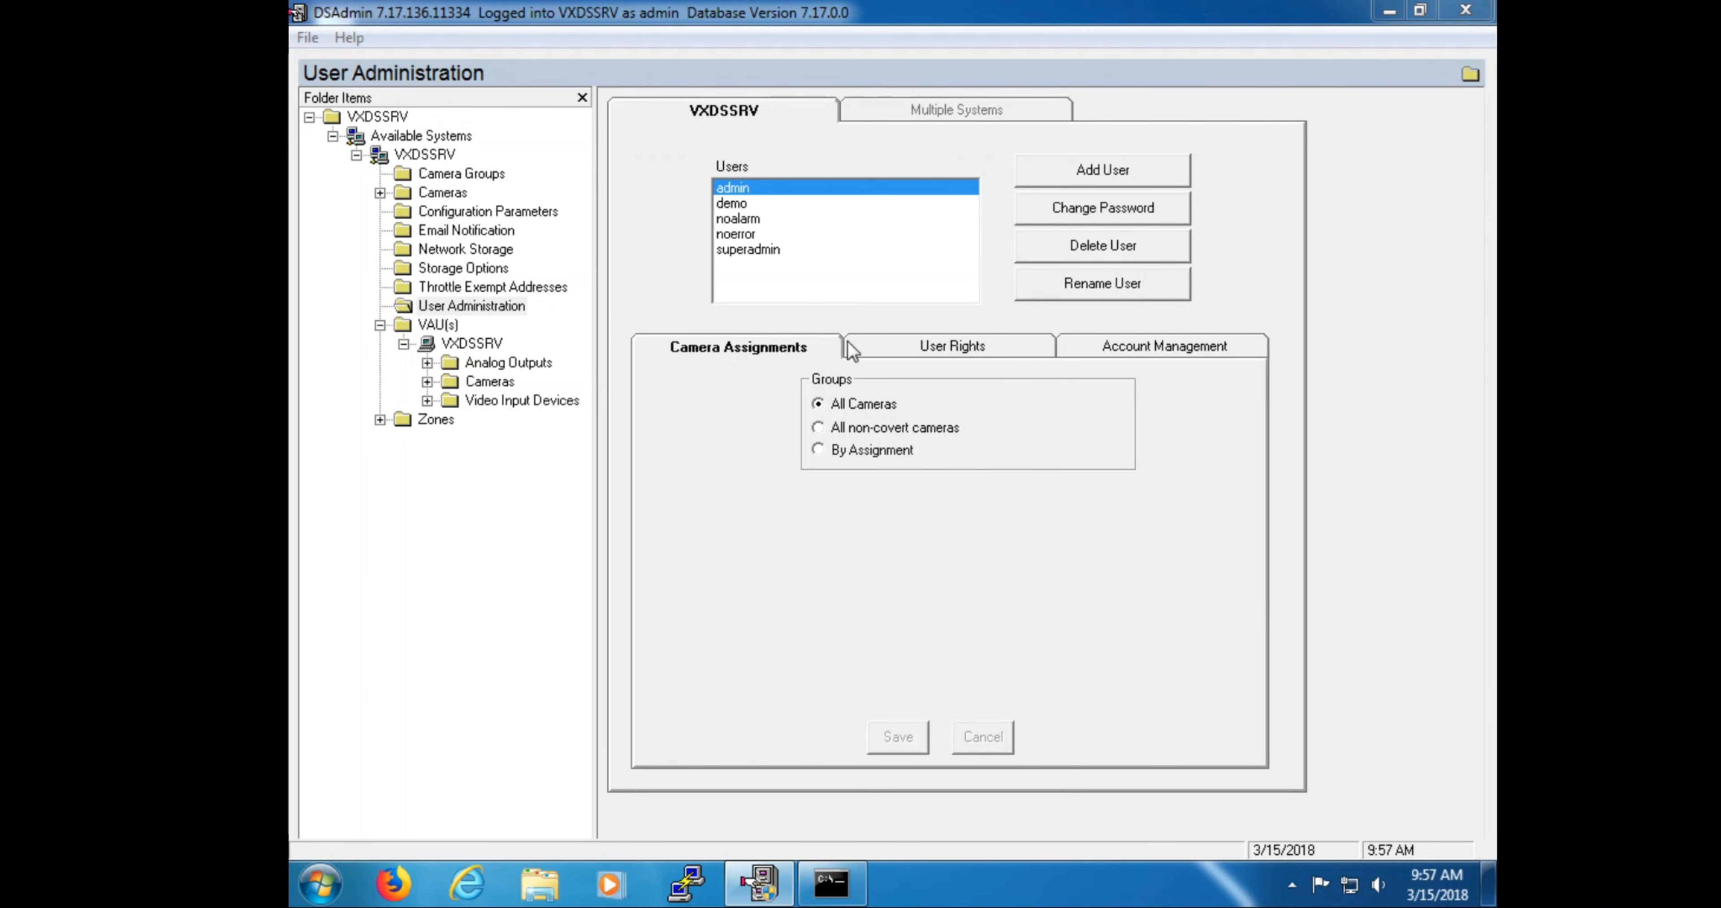
{"action": "left_click", "coordinate": [784, 255]}
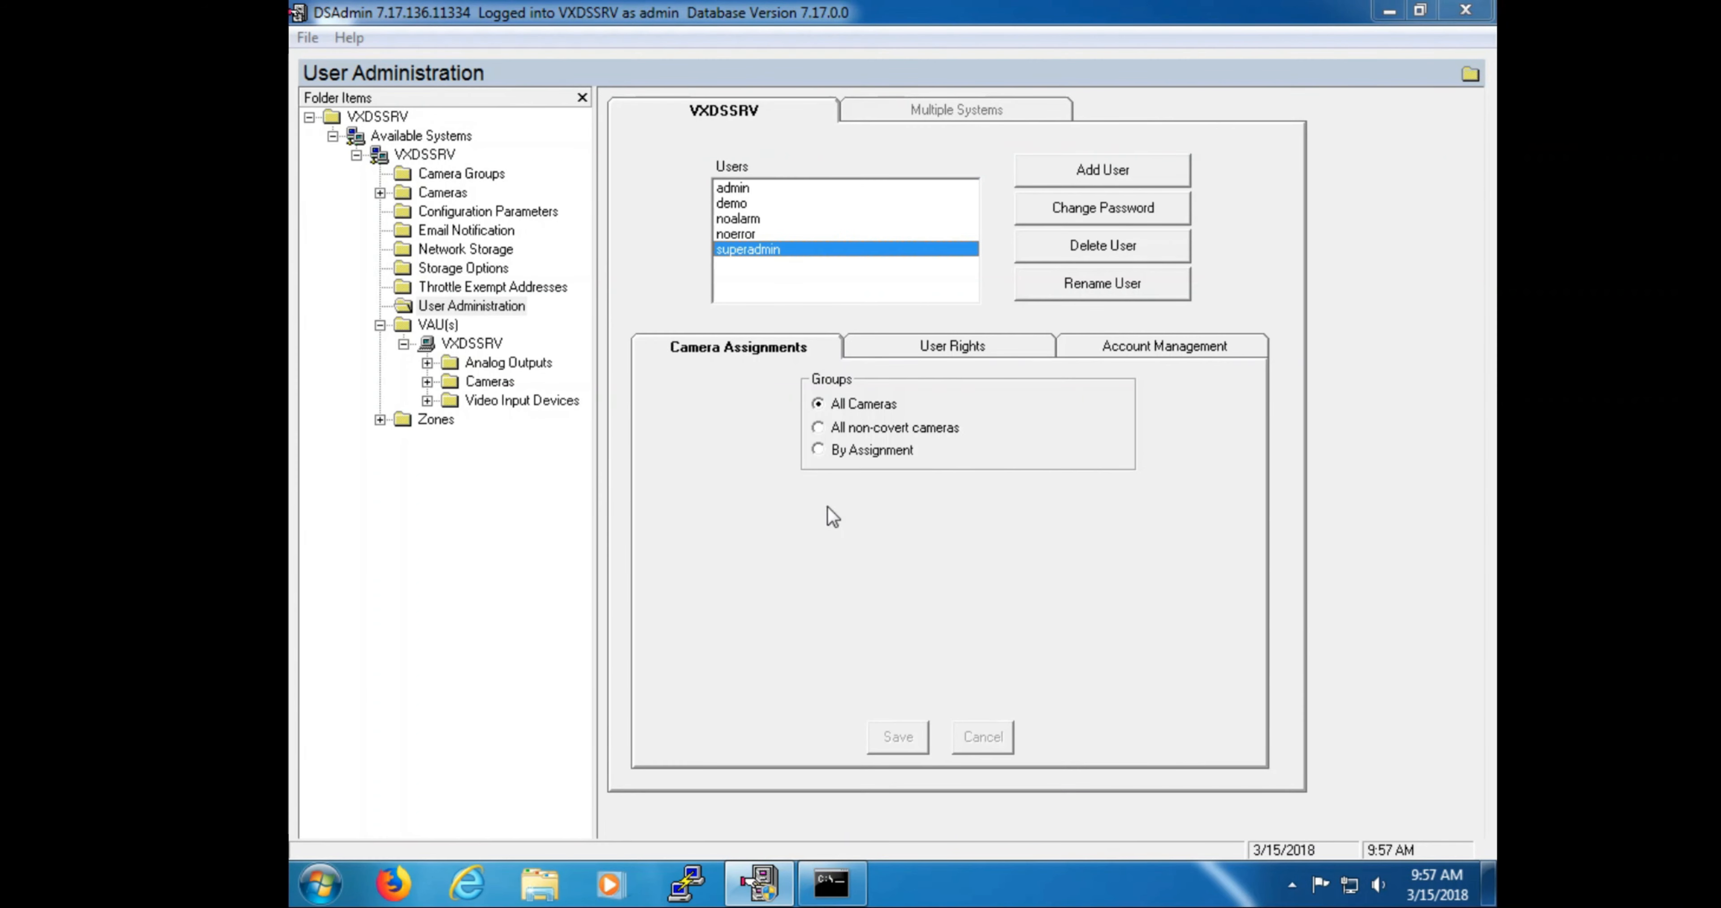
{"action": "left_click", "coordinate": [818, 451]}
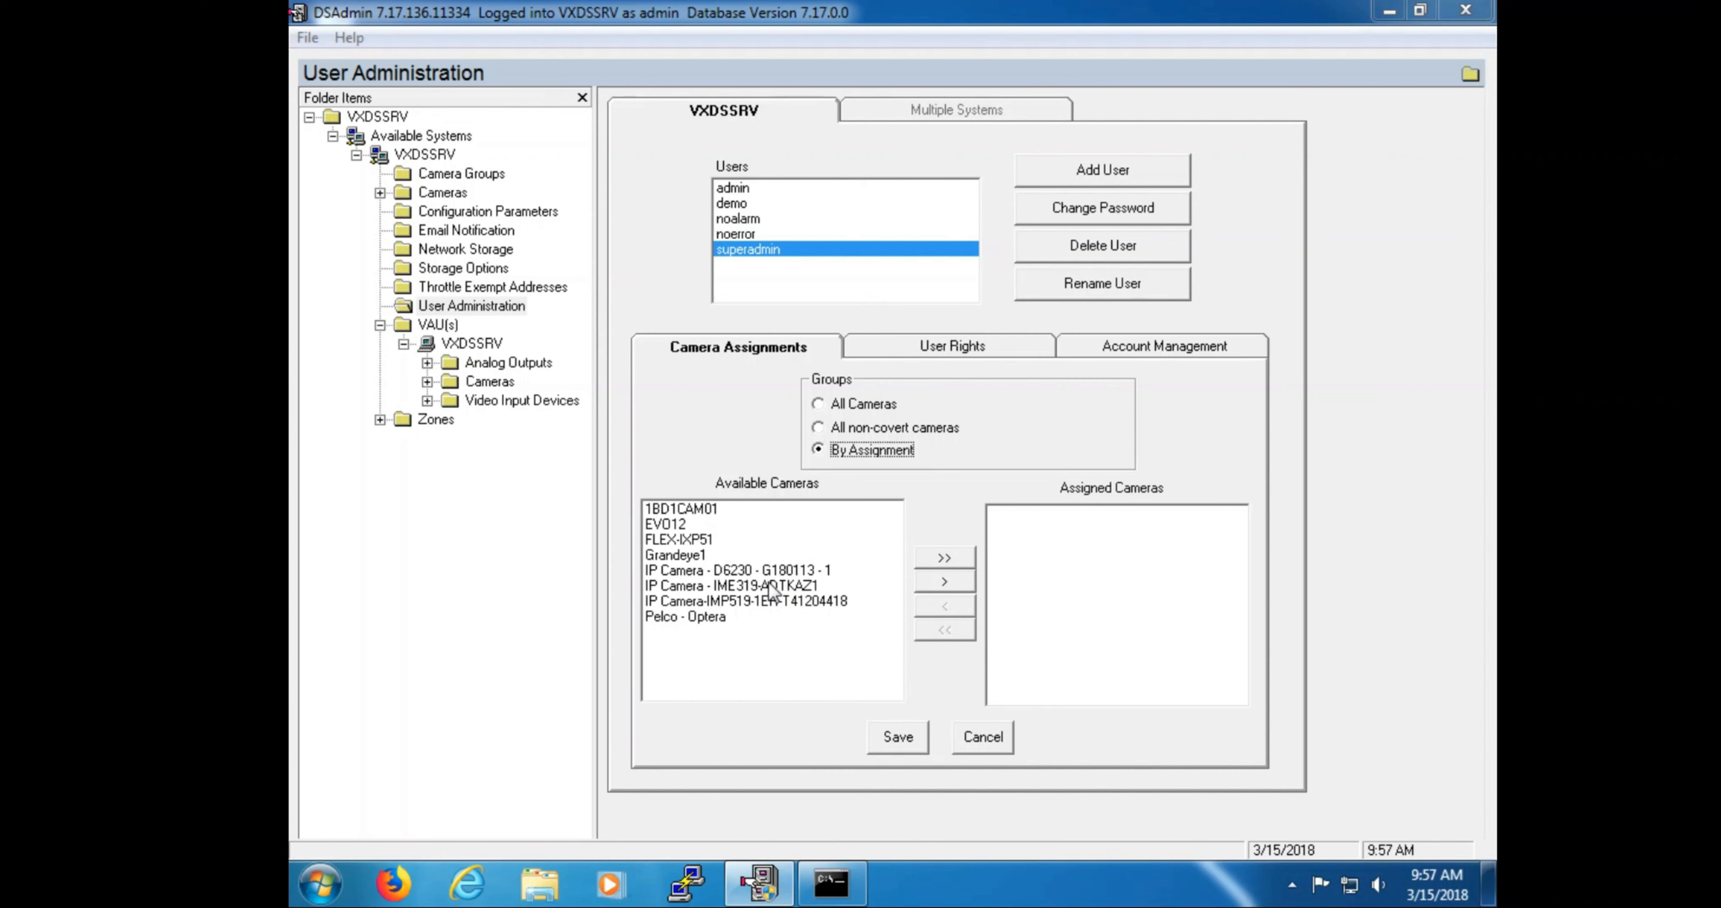
{"action": "left_click", "coordinate": [730, 516]}
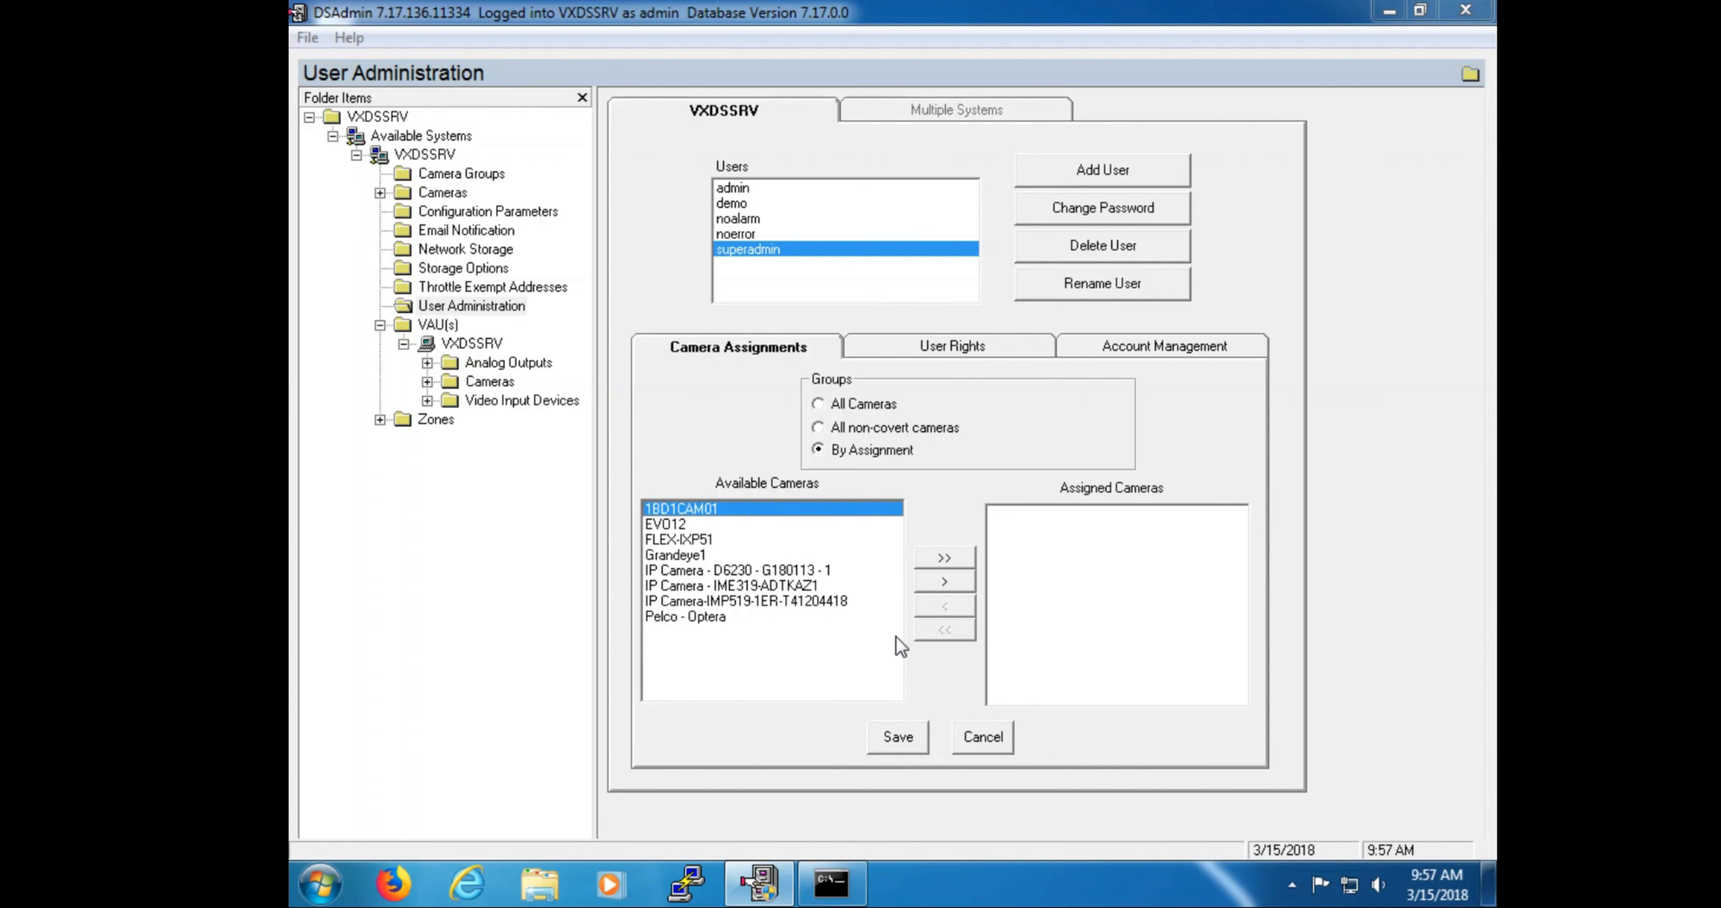
{"action": "left_click", "coordinate": [944, 582]}
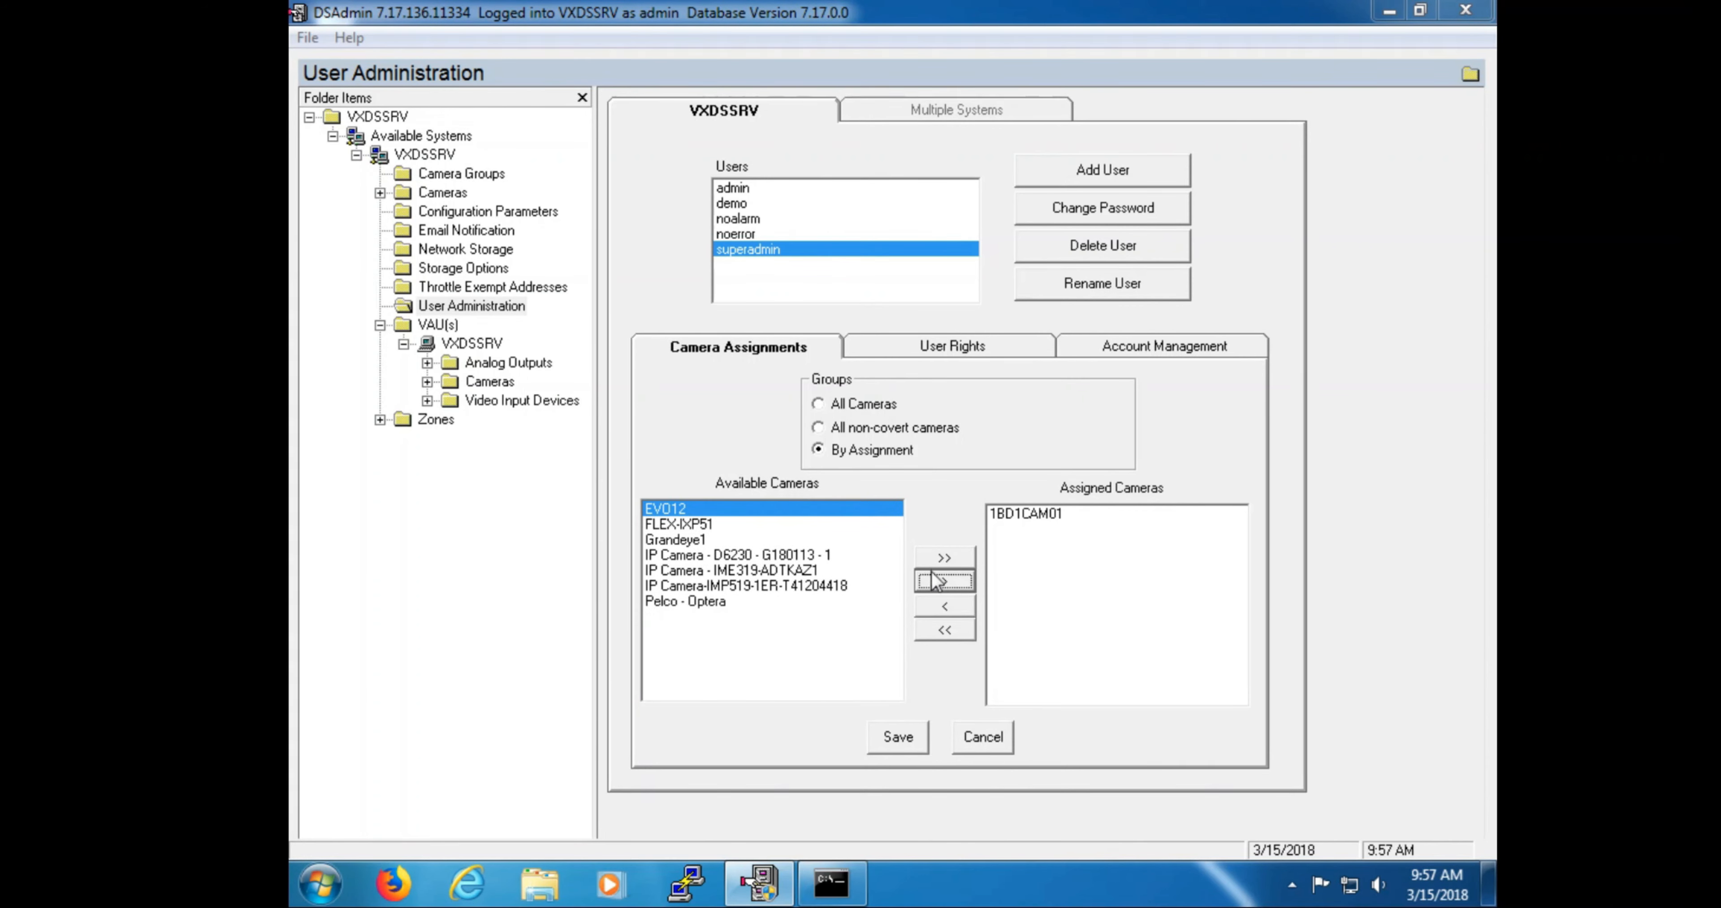
{"action": "left_click", "coordinate": [939, 581]}
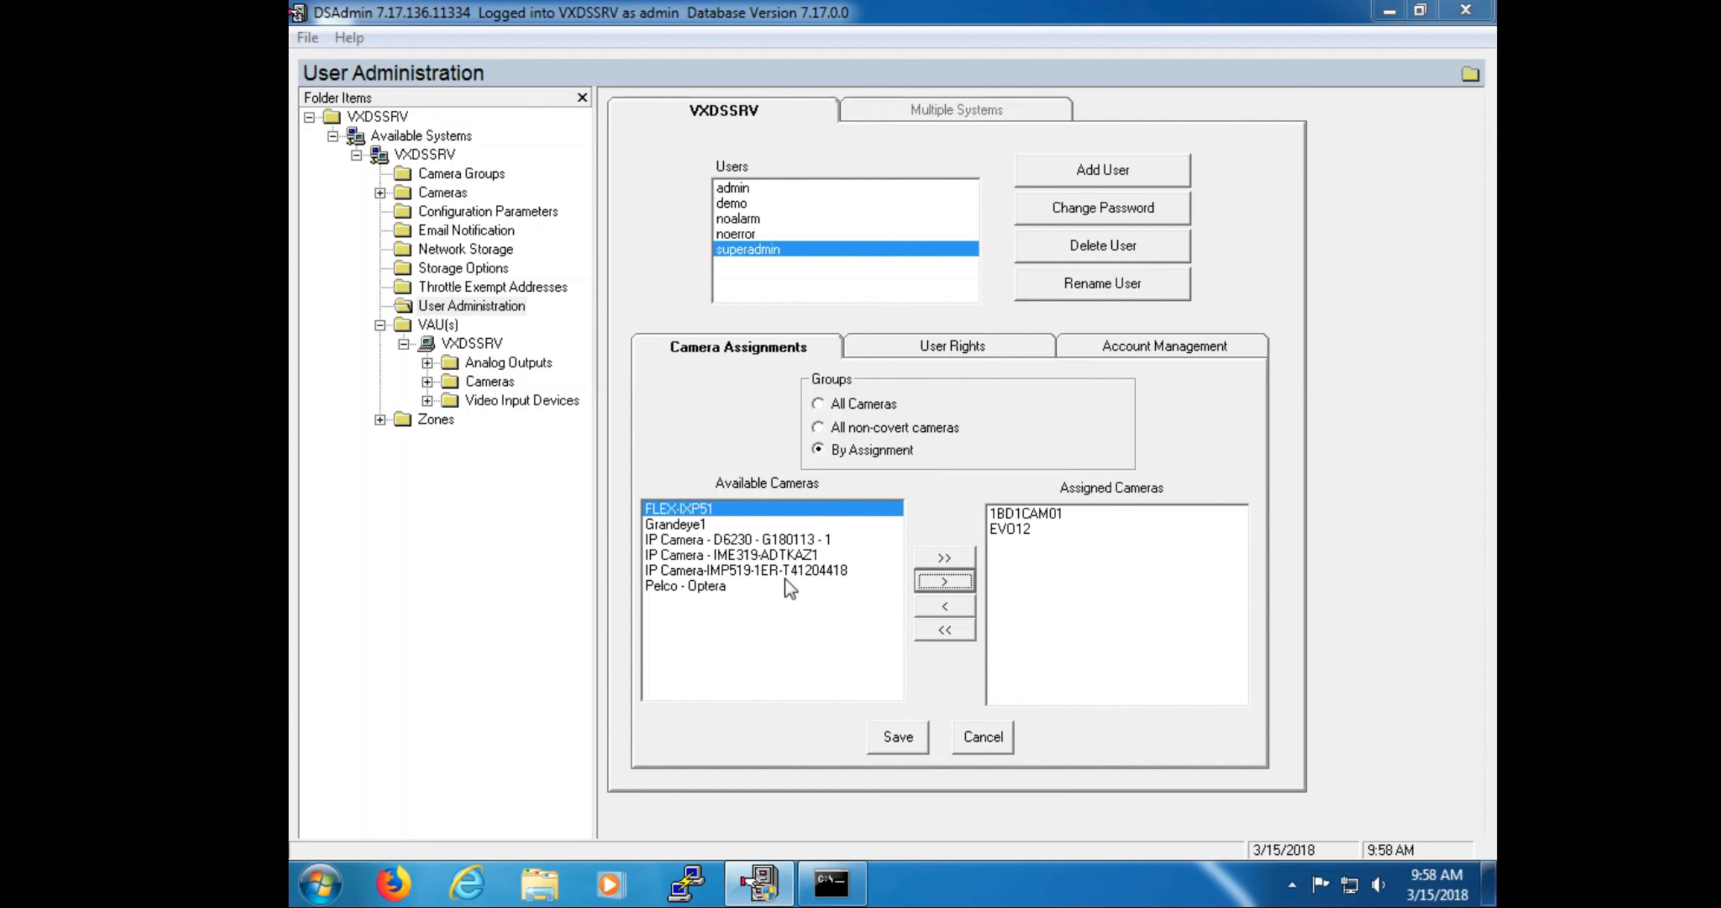
{"action": "left_click", "coordinate": [765, 598]}
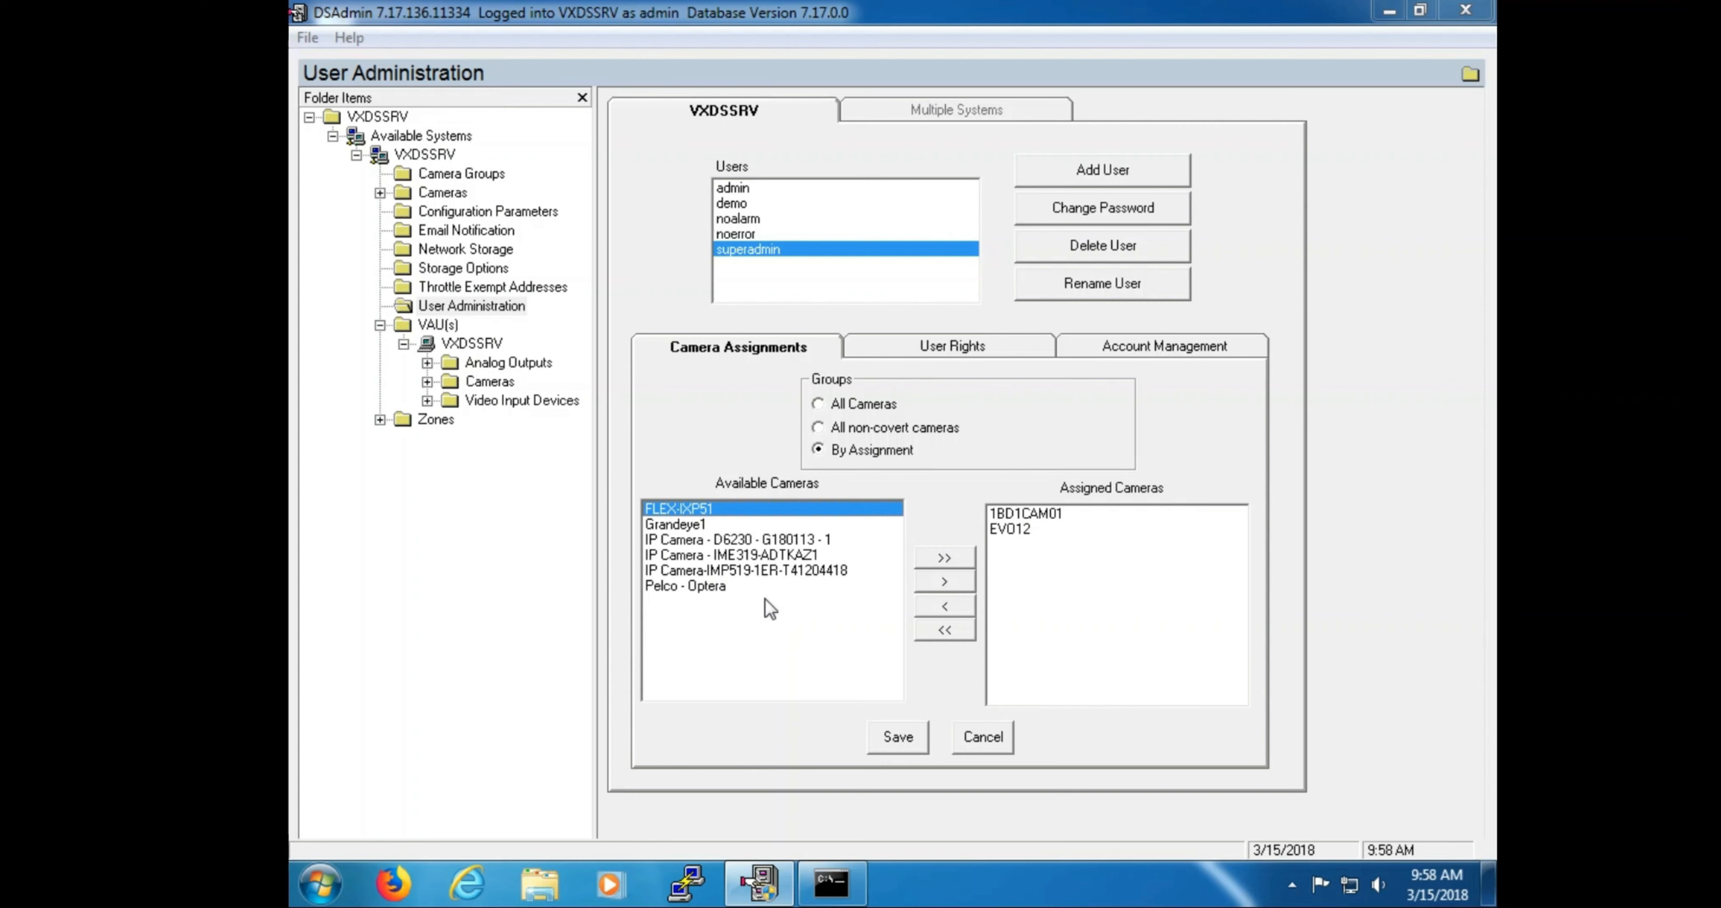
{"action": "left_click", "coordinate": [862, 404]}
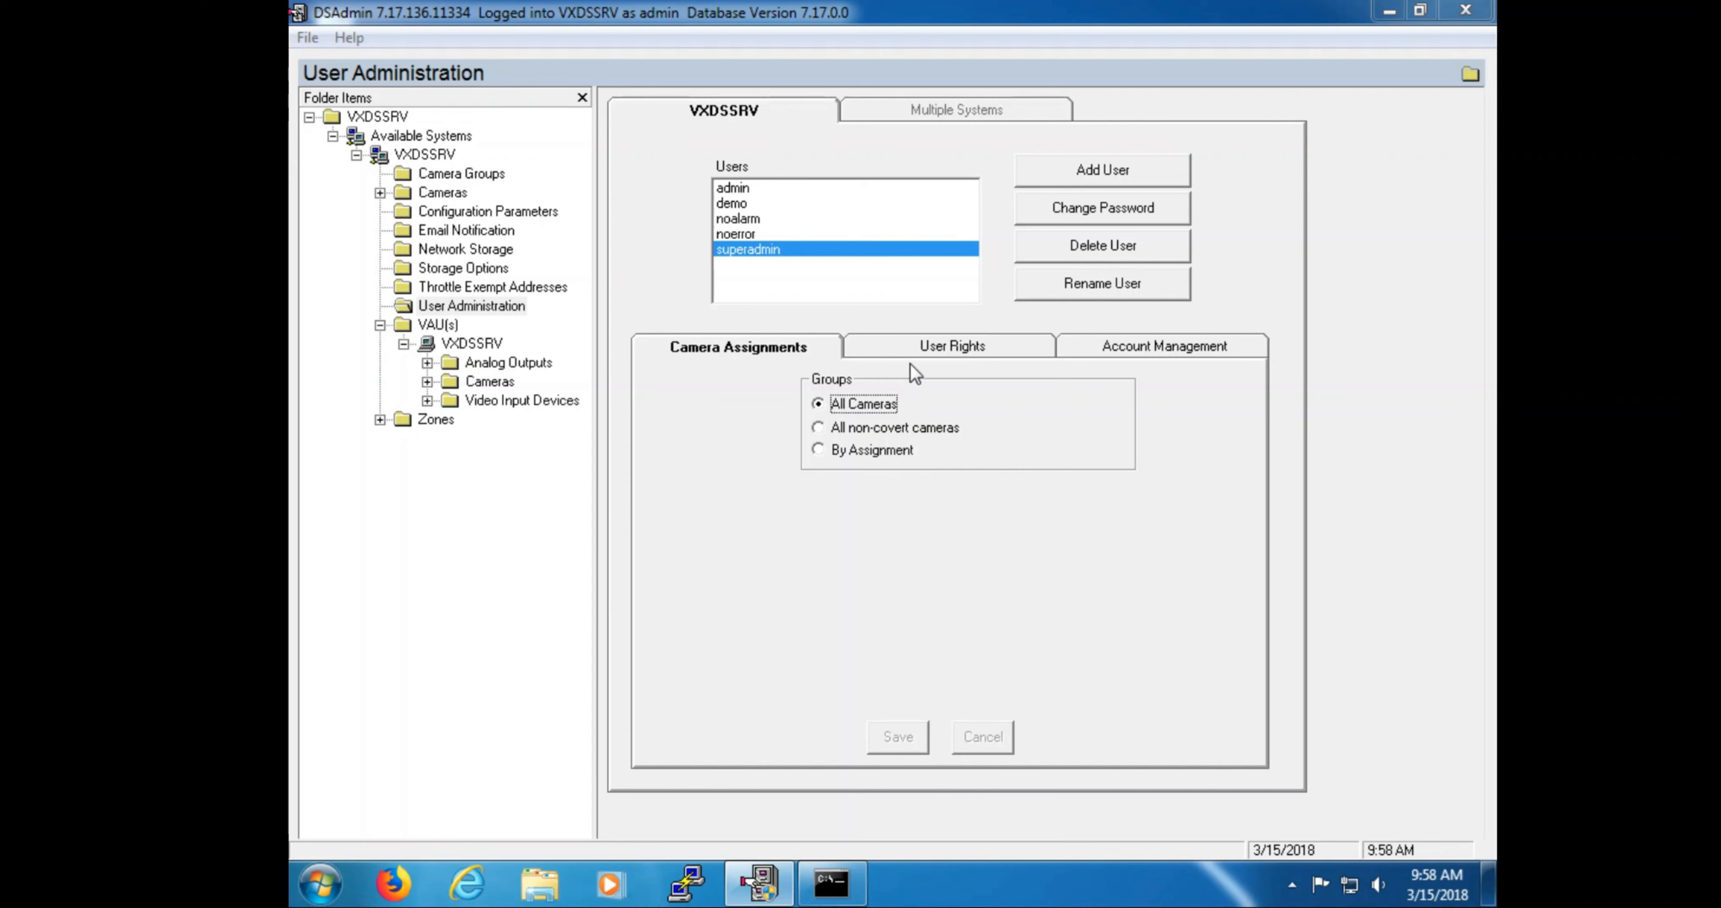
Step: View superadmin's assigned User Rights, then select the admin user in the Users list
{"action": "left_click", "coordinate": [927, 345]}
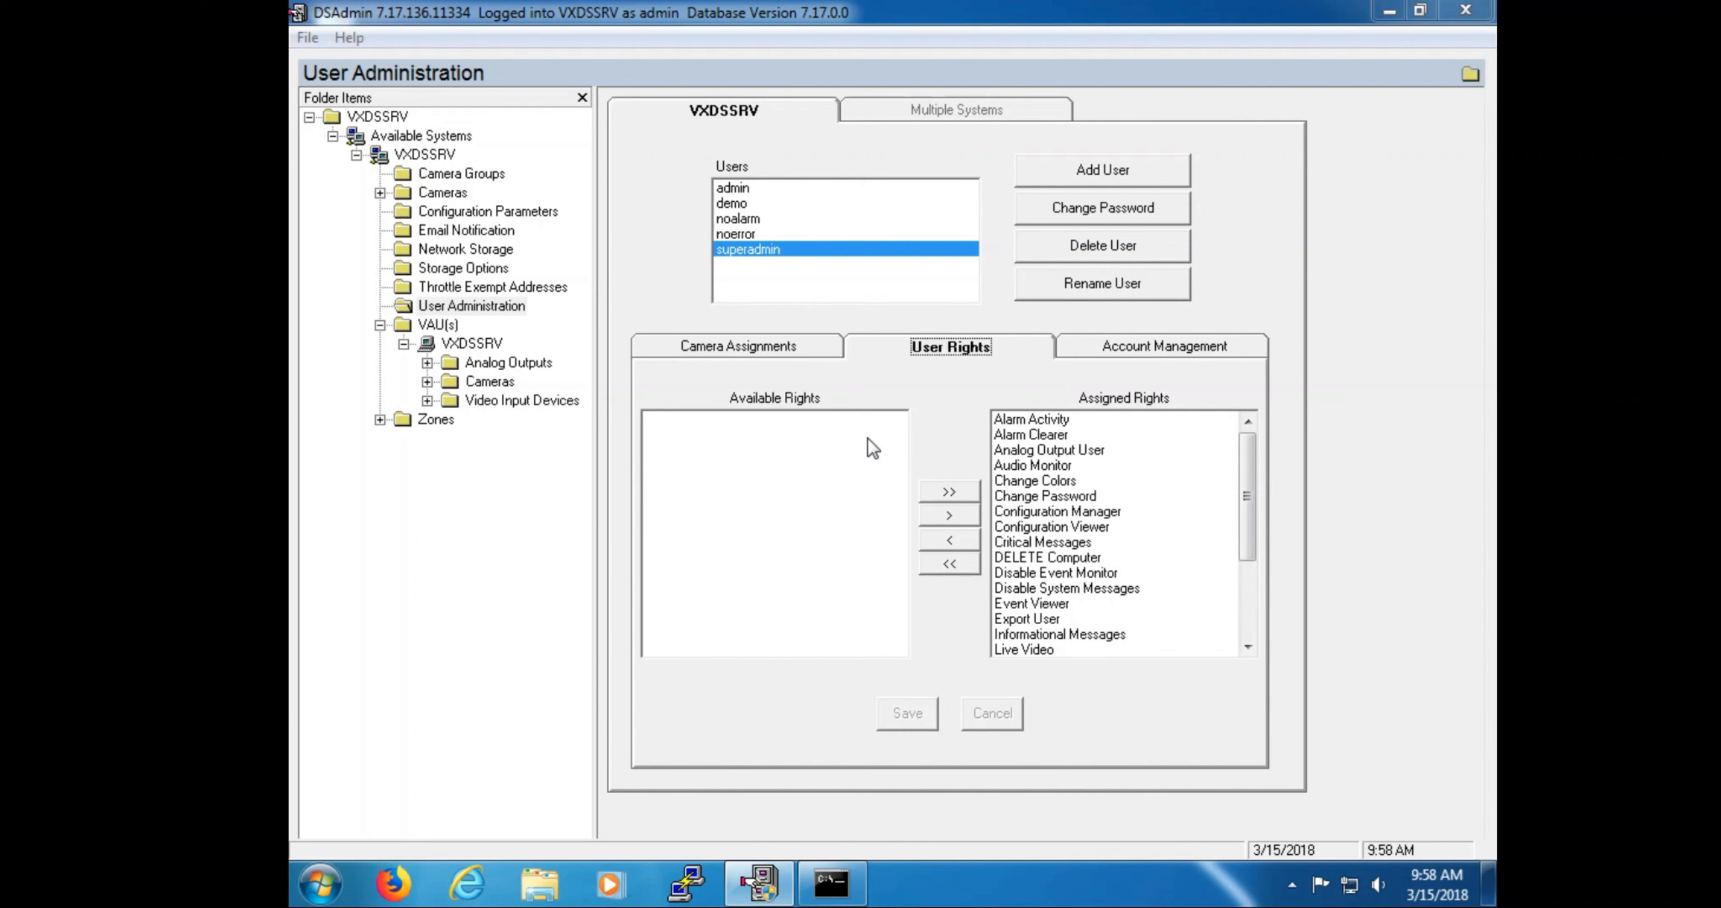
{"action": "left_click", "coordinate": [779, 191]}
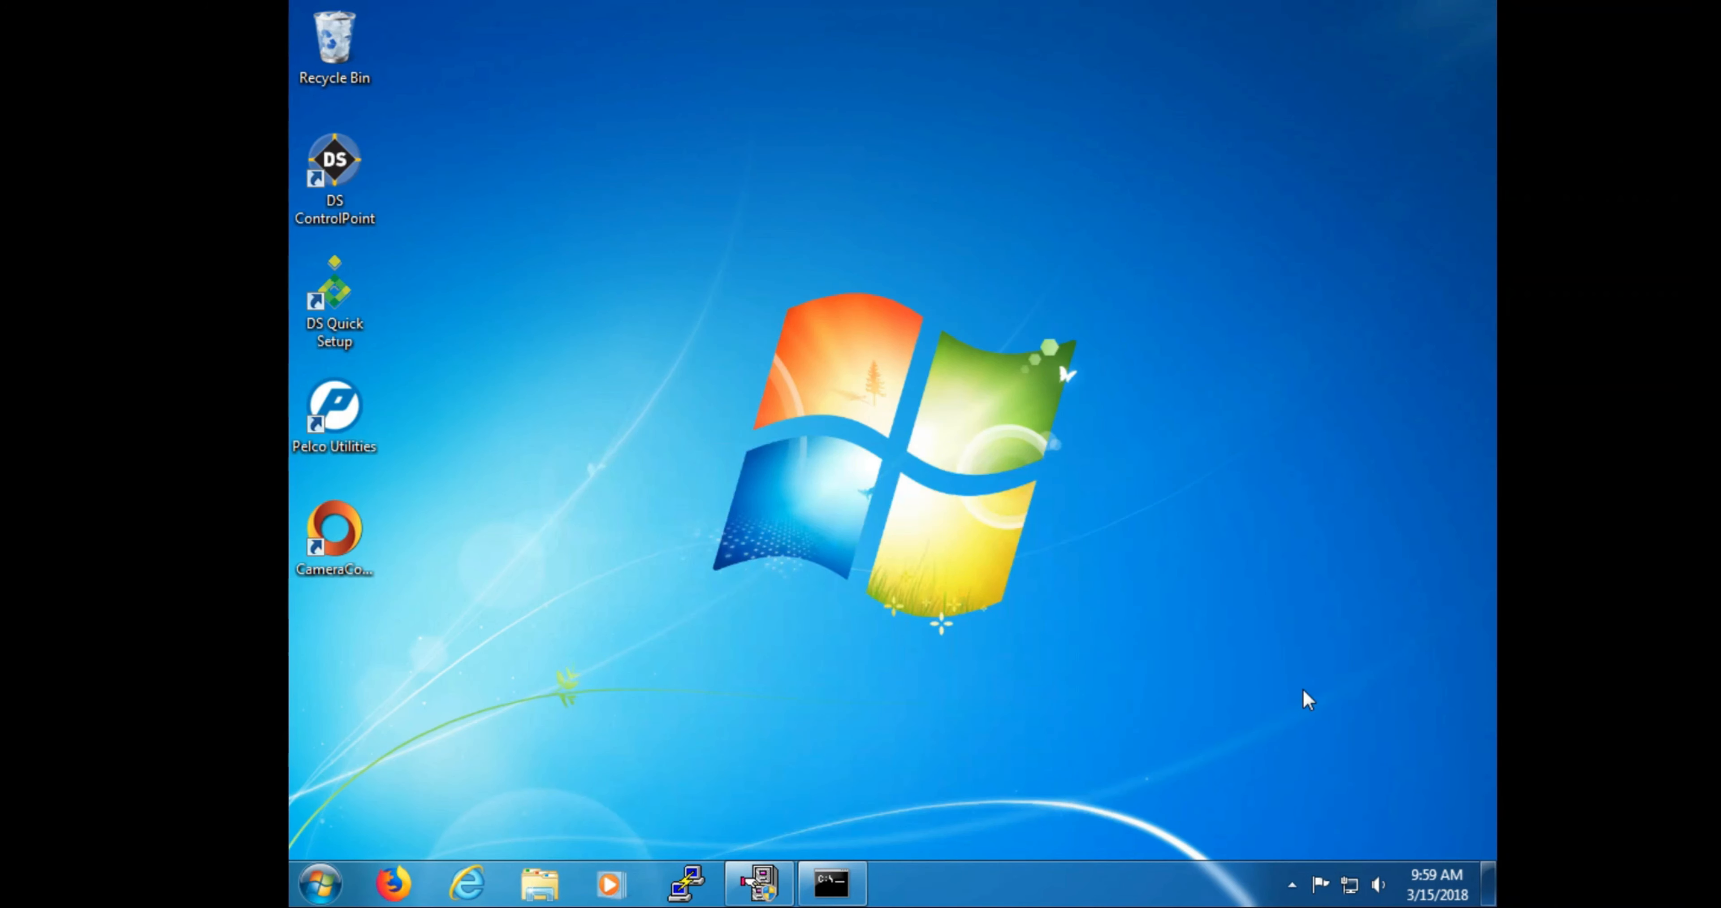
Step: Bring up the System Information report showing the EVO12 camera warning, then launch DS ControlPoint
{"action": "left_click", "coordinate": [1293, 885]}
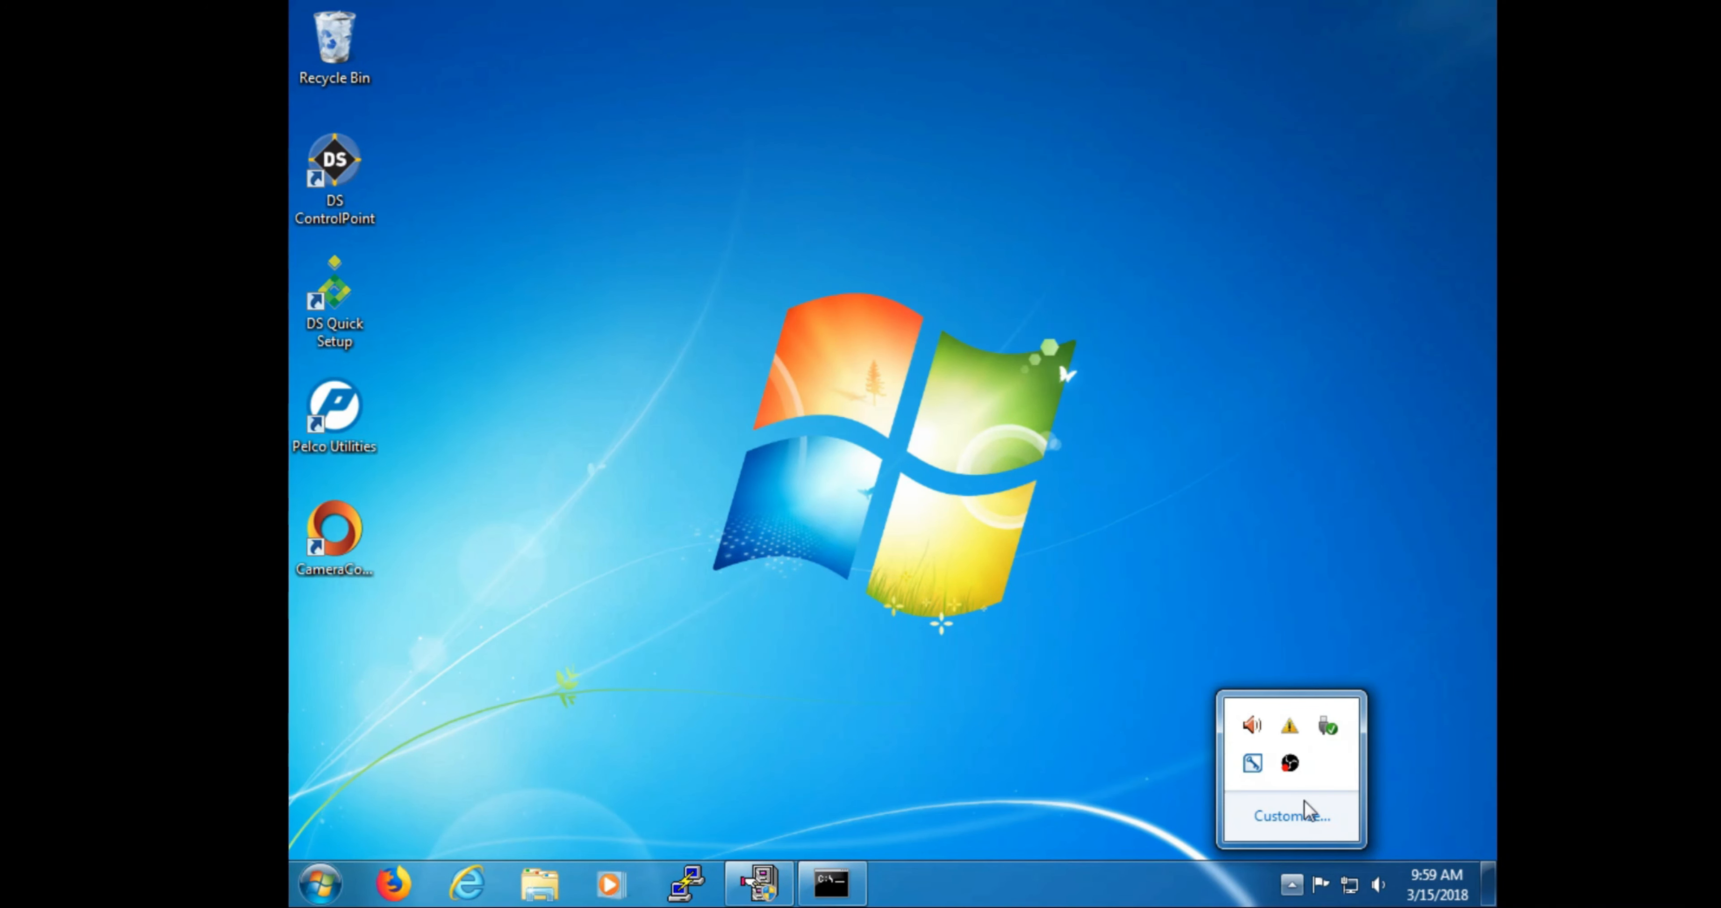
{"action": "left_click", "coordinate": [1290, 728]}
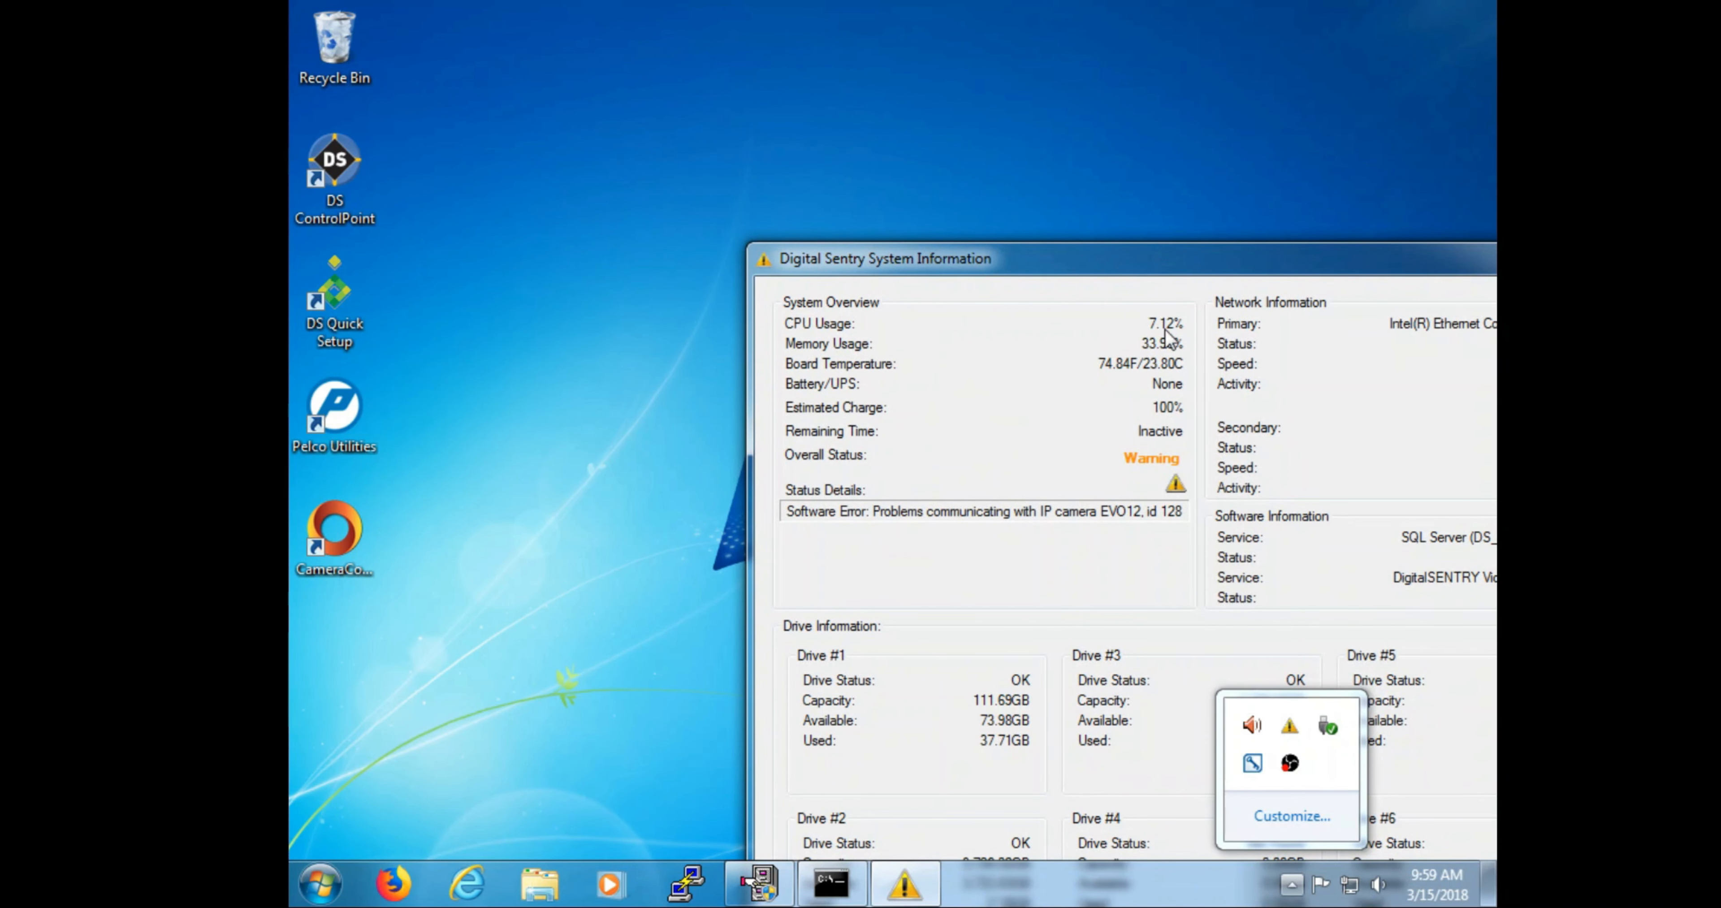
{"action": "left_click_drag", "start_coordinate": [1130, 255], "coordinate": [880, 85]}
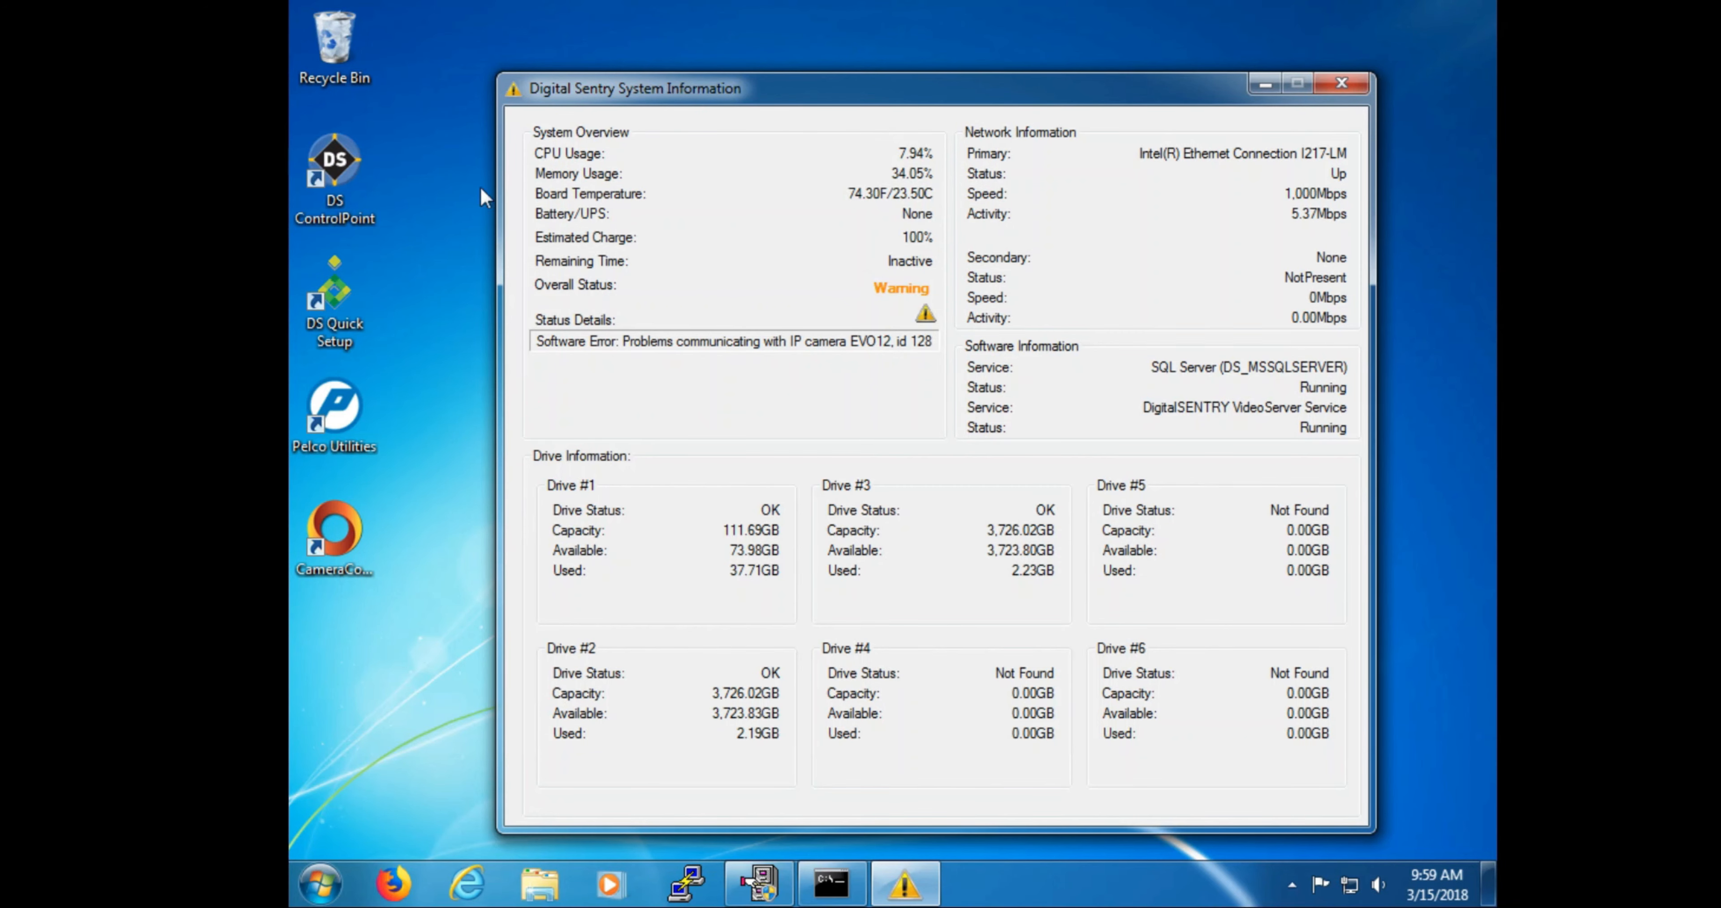
{"action": "left_click", "coordinate": [305, 193]}
{"action": "double_click", "coordinate": [304, 189]}
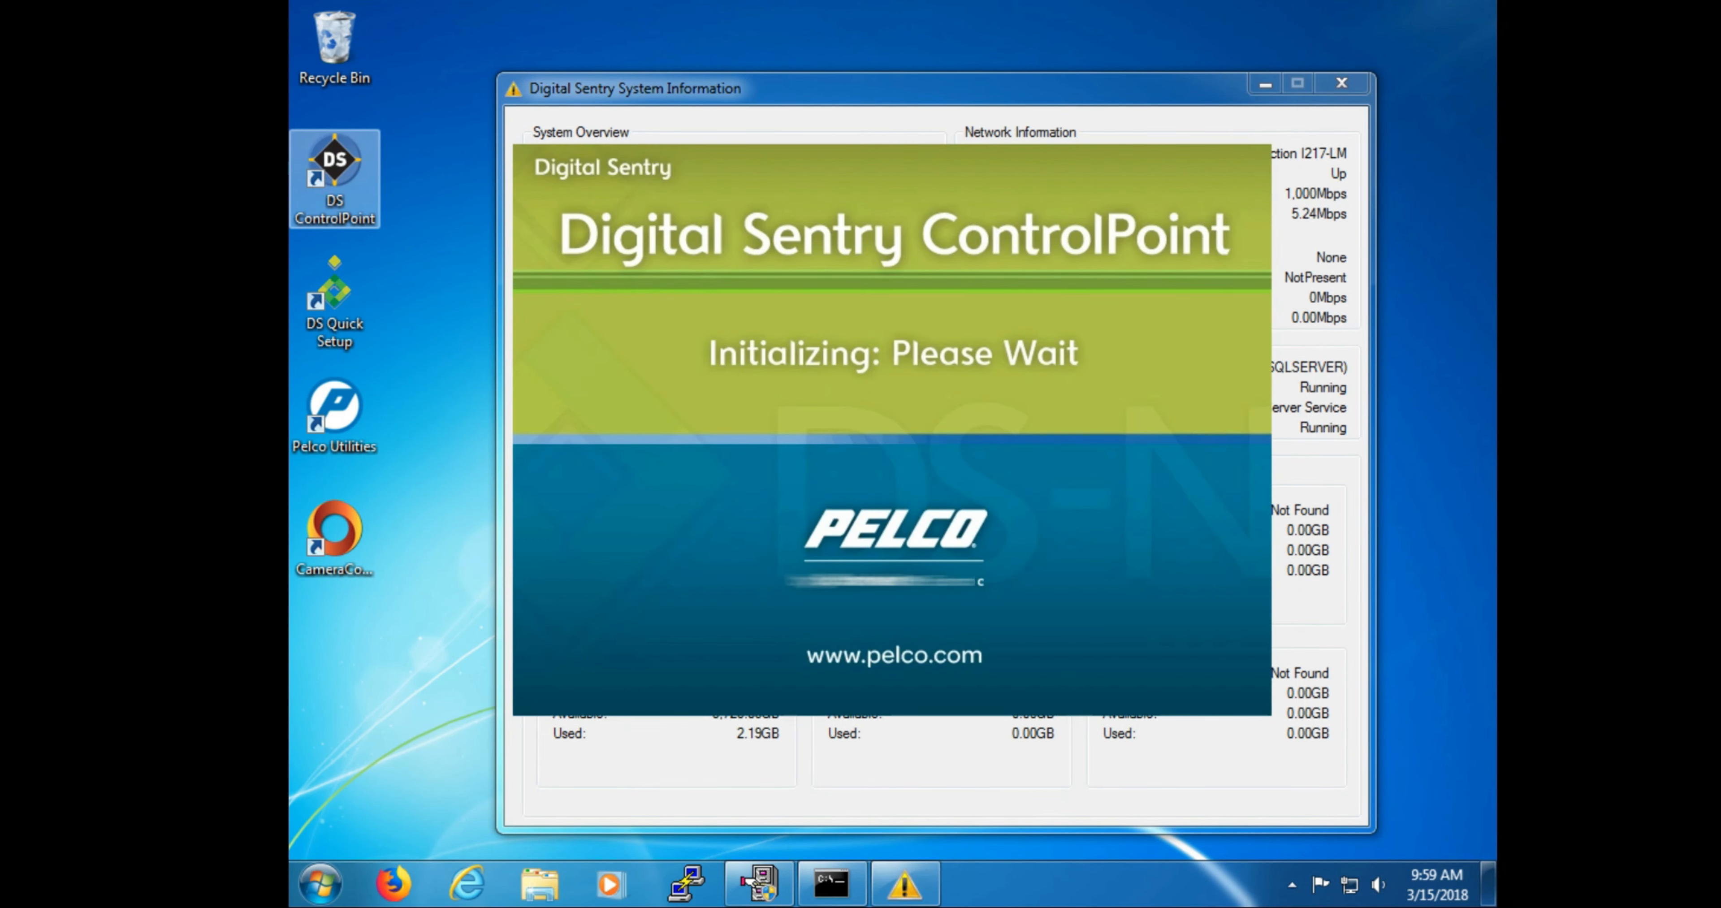